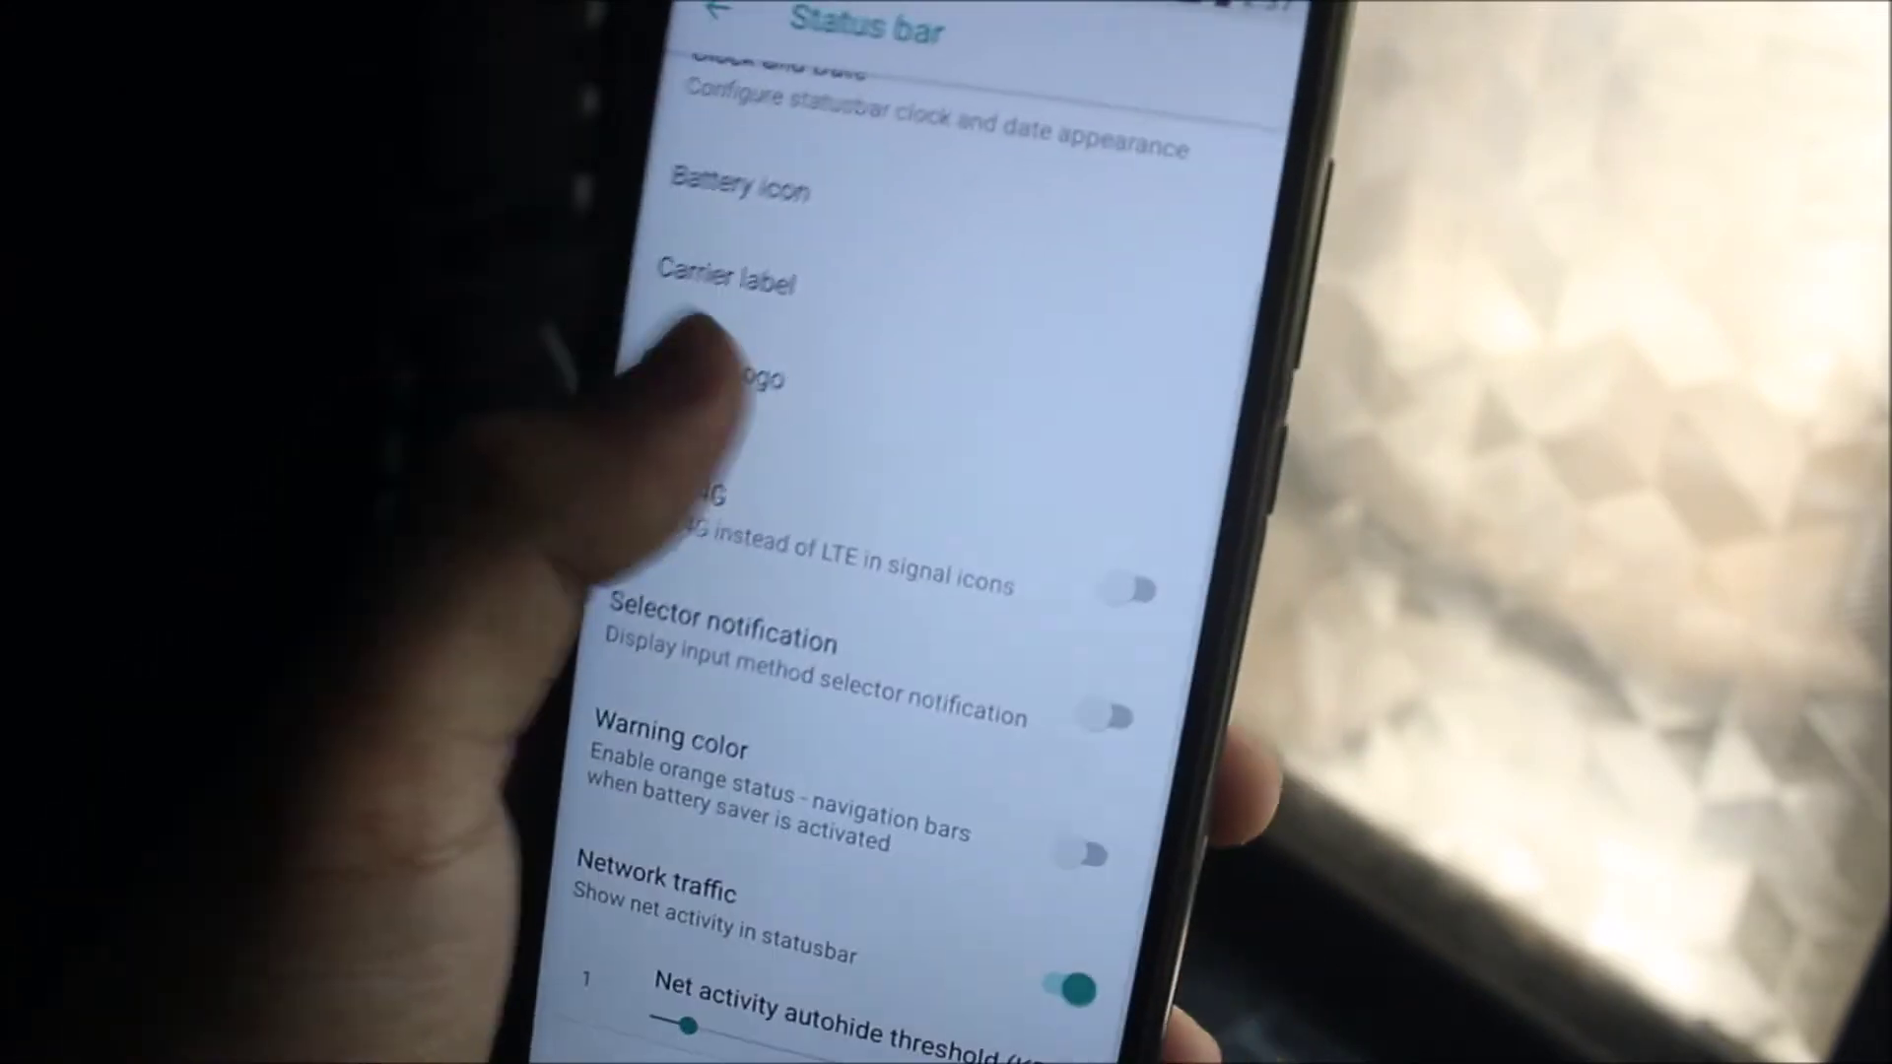
# - Set the Galaxy Logo position to Left, then return to the Galaxy extras menu
pyautogui.click(793, 319)
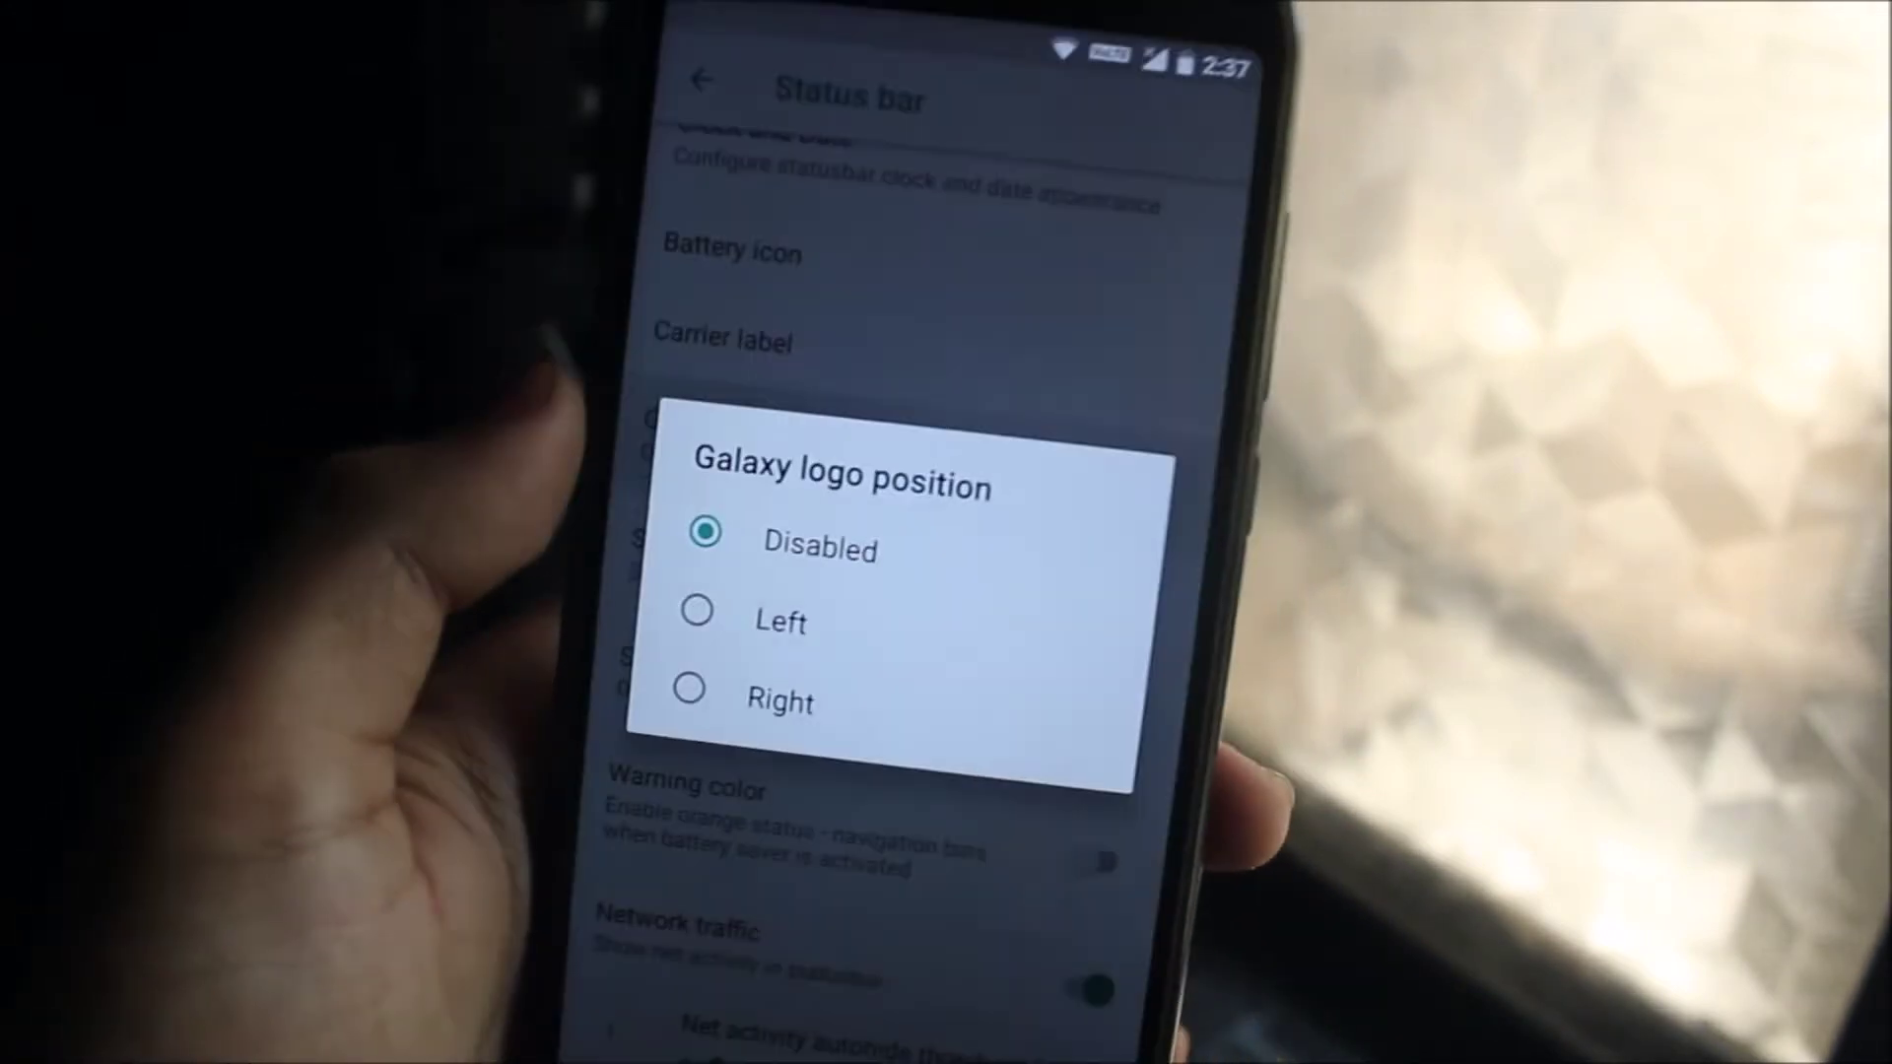
pyautogui.click(754, 601)
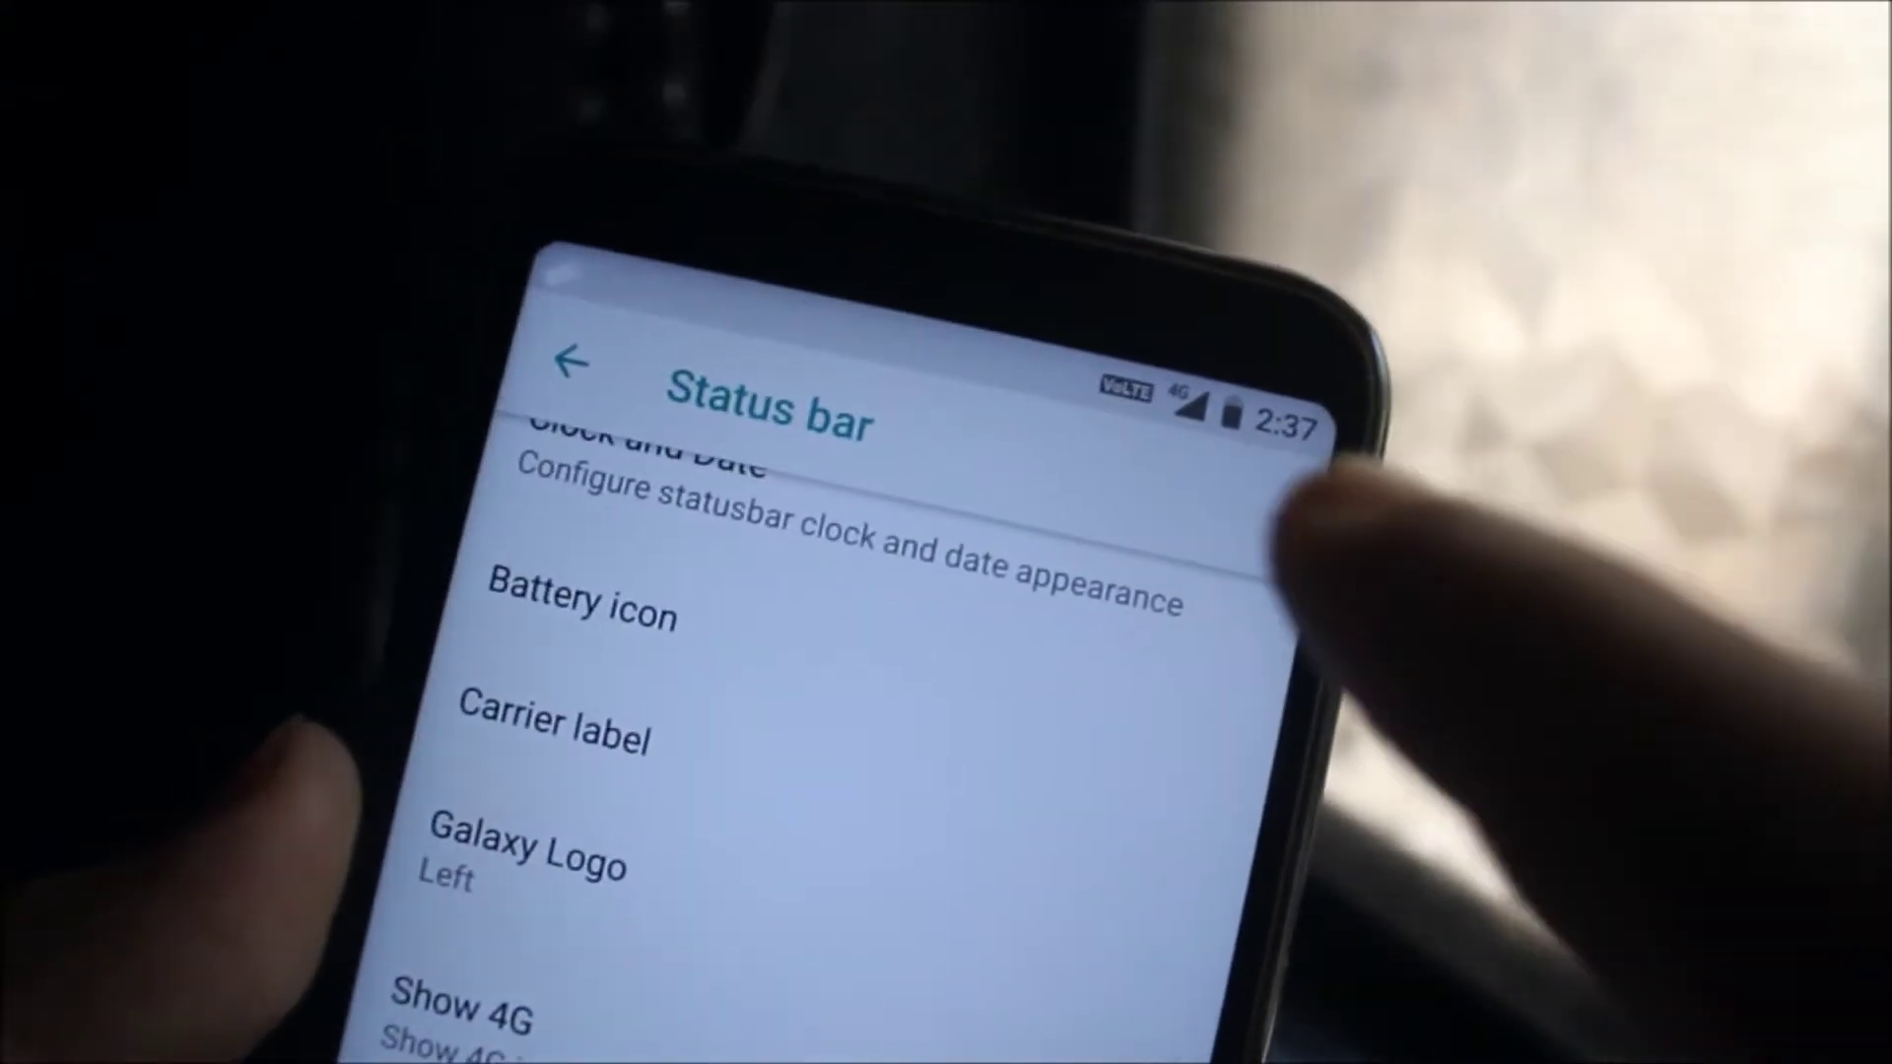
pyautogui.scroll(-5, 829, 592)
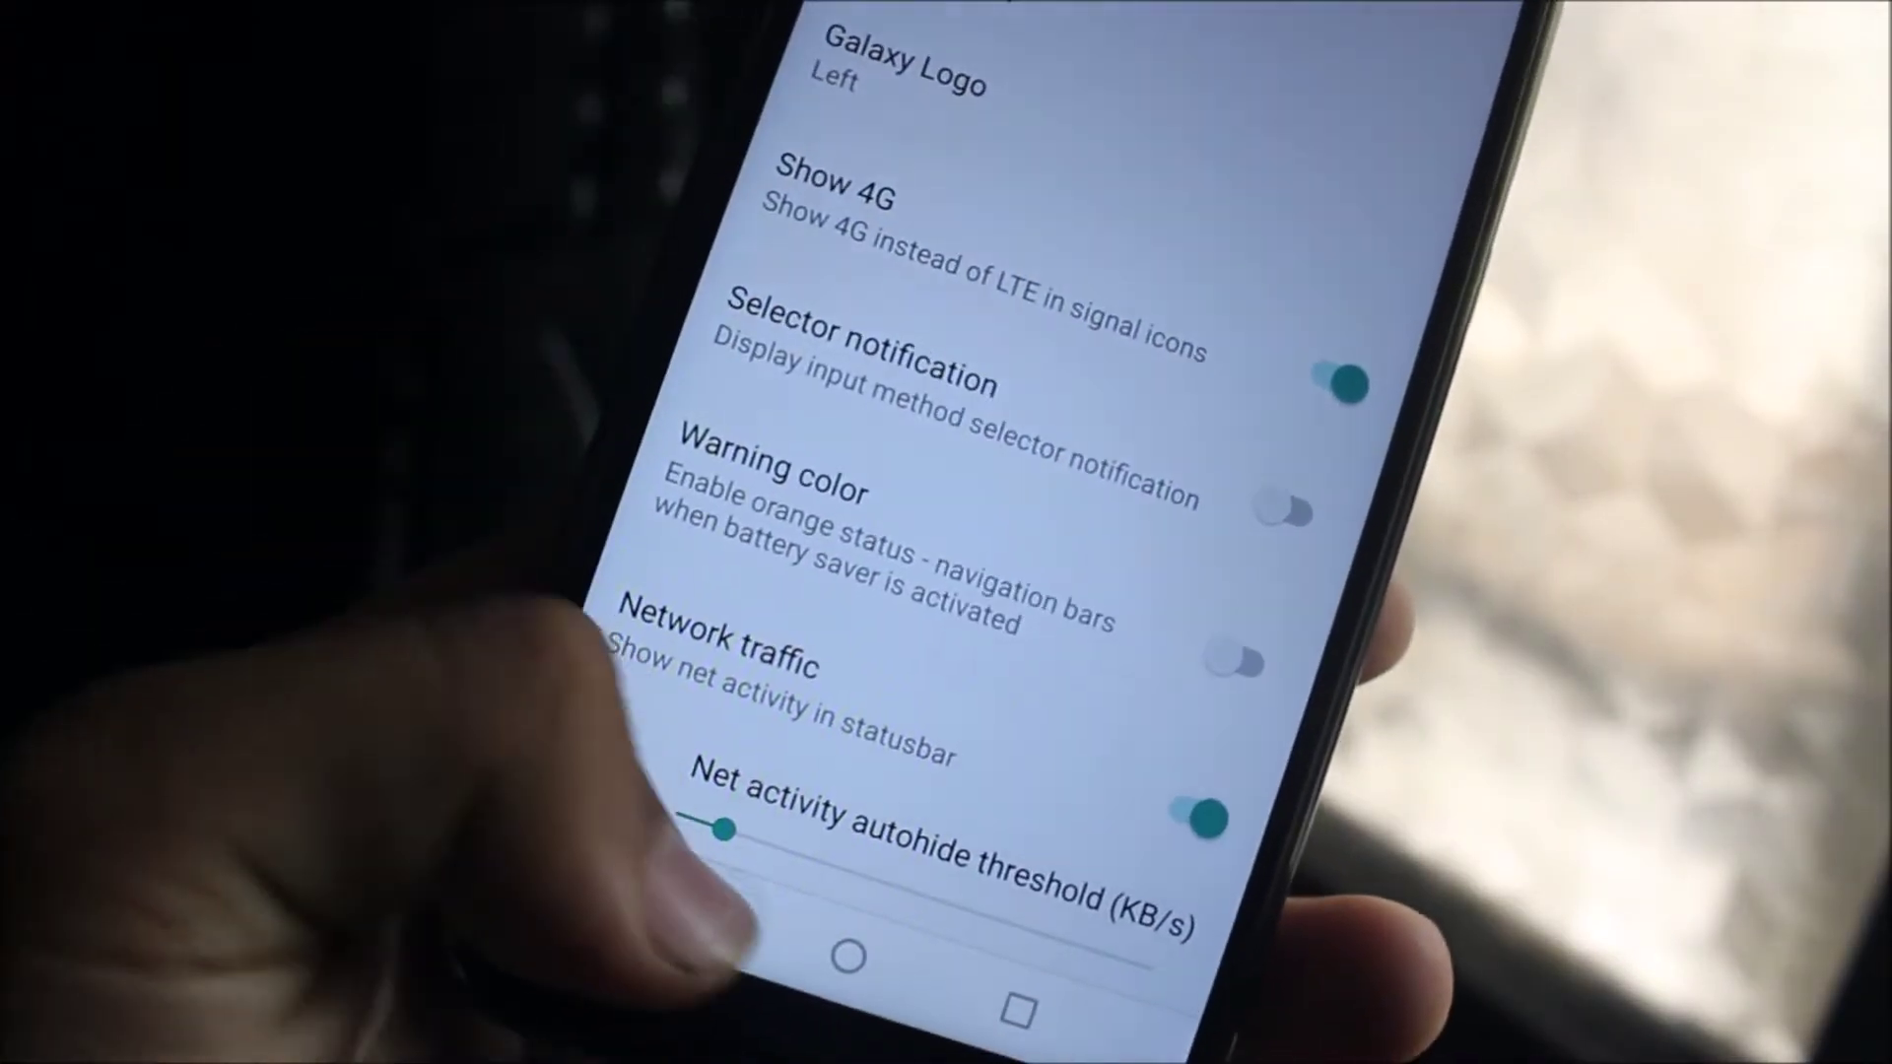
pyautogui.click(636, 950)
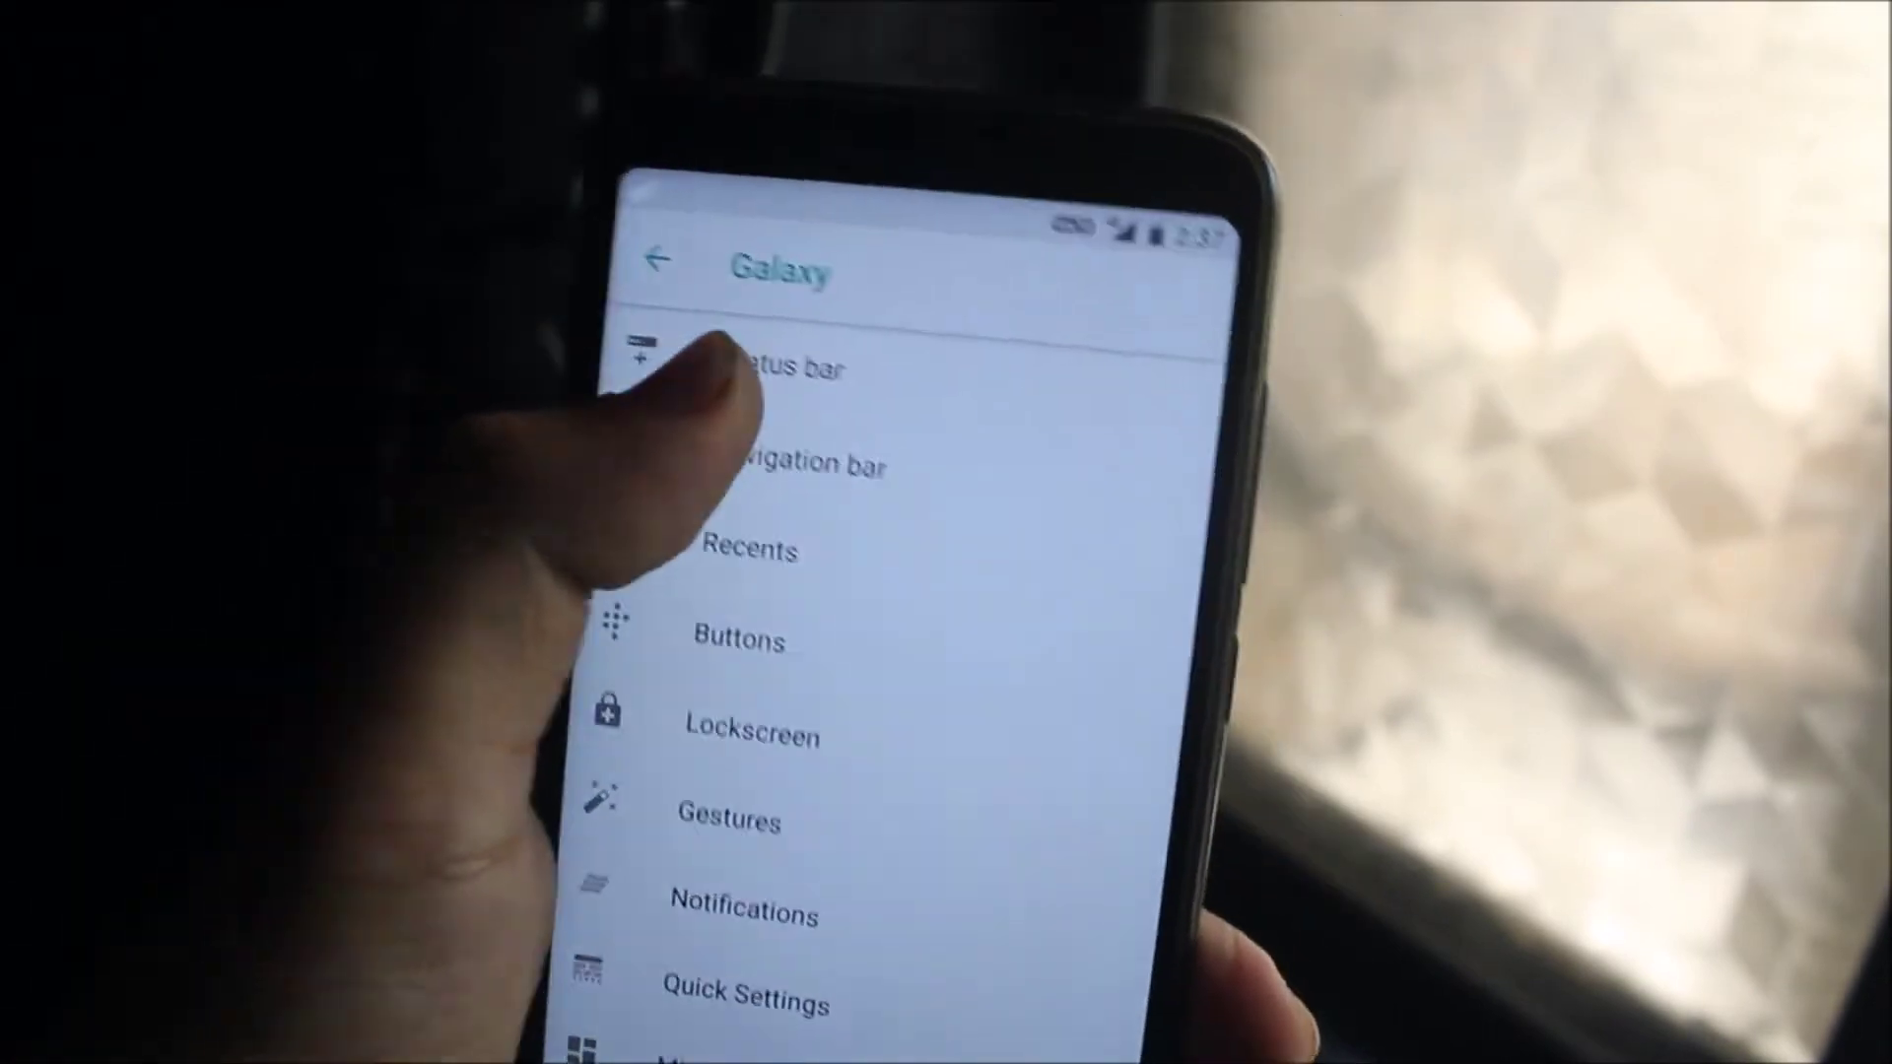
# - View the Navigation bar, Recents and Buttons option pages, returning to Galaxy extras each time
pyautogui.click(990, 251)
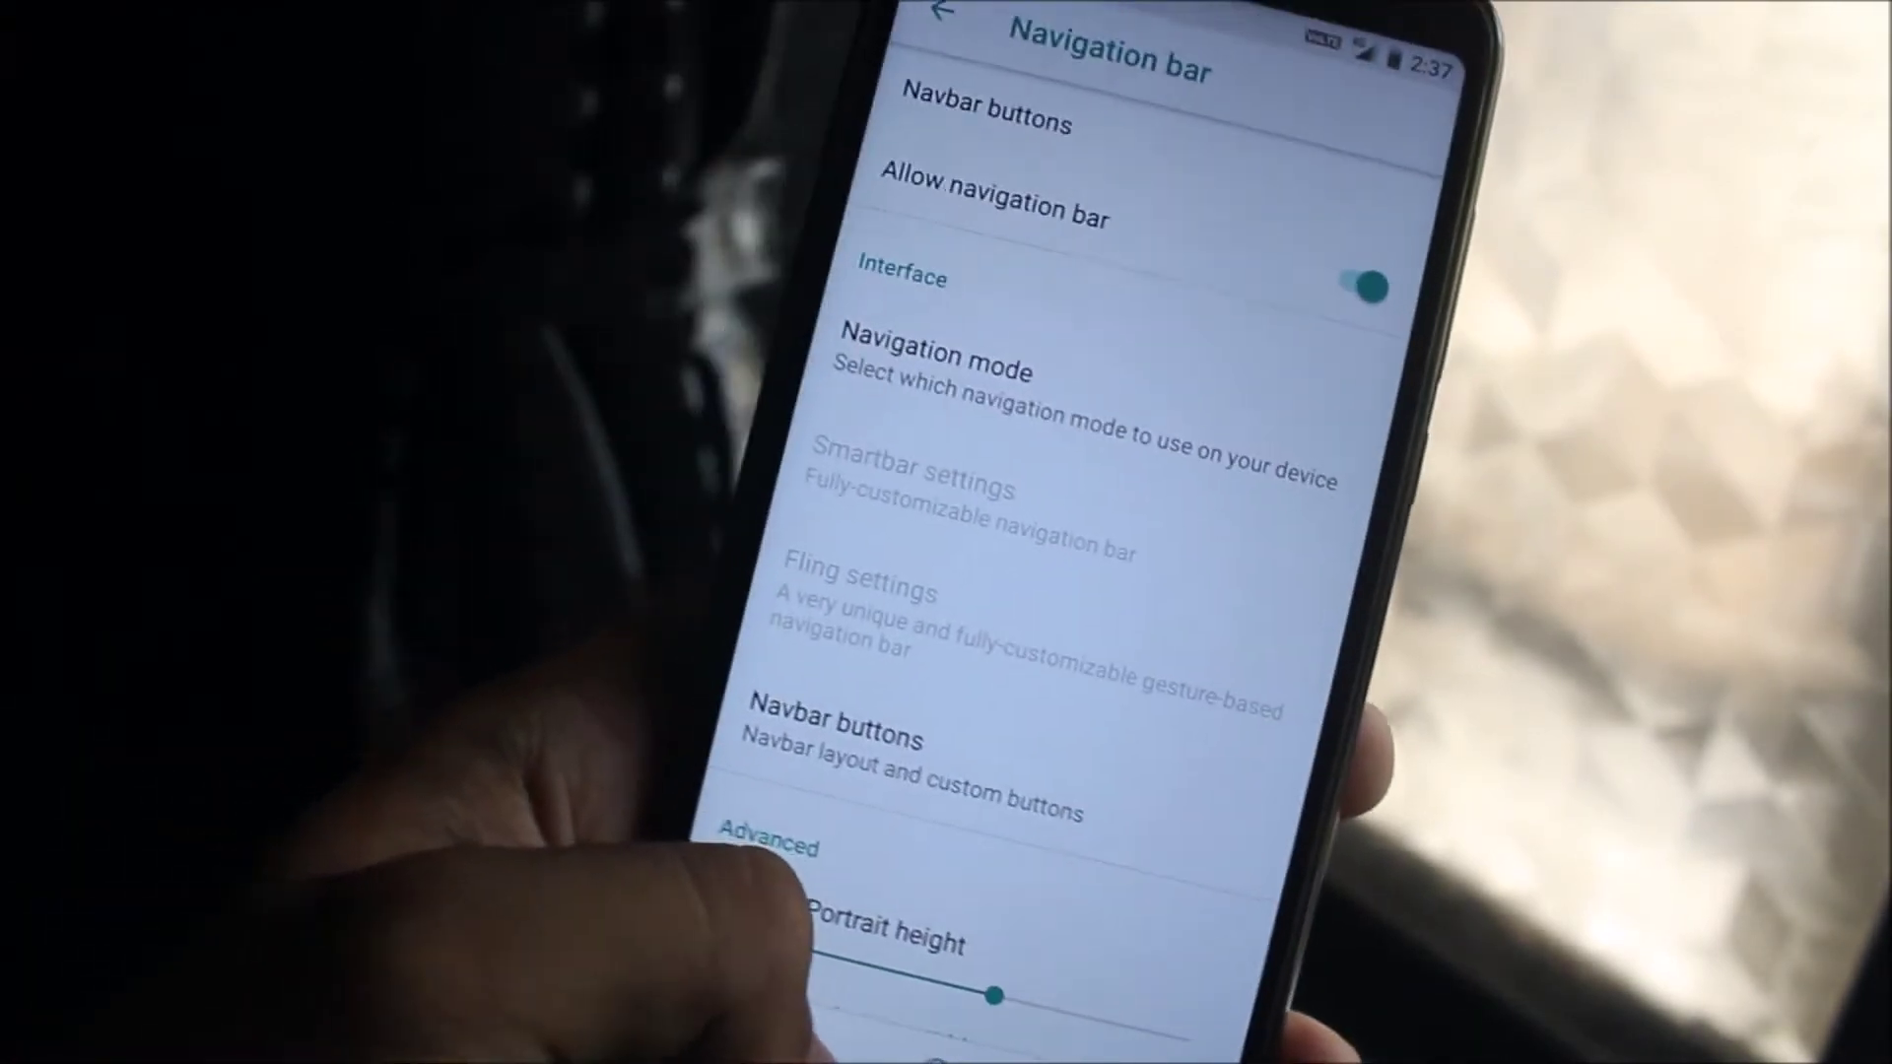
pyautogui.click(777, 1034)
pyautogui.click(902, 340)
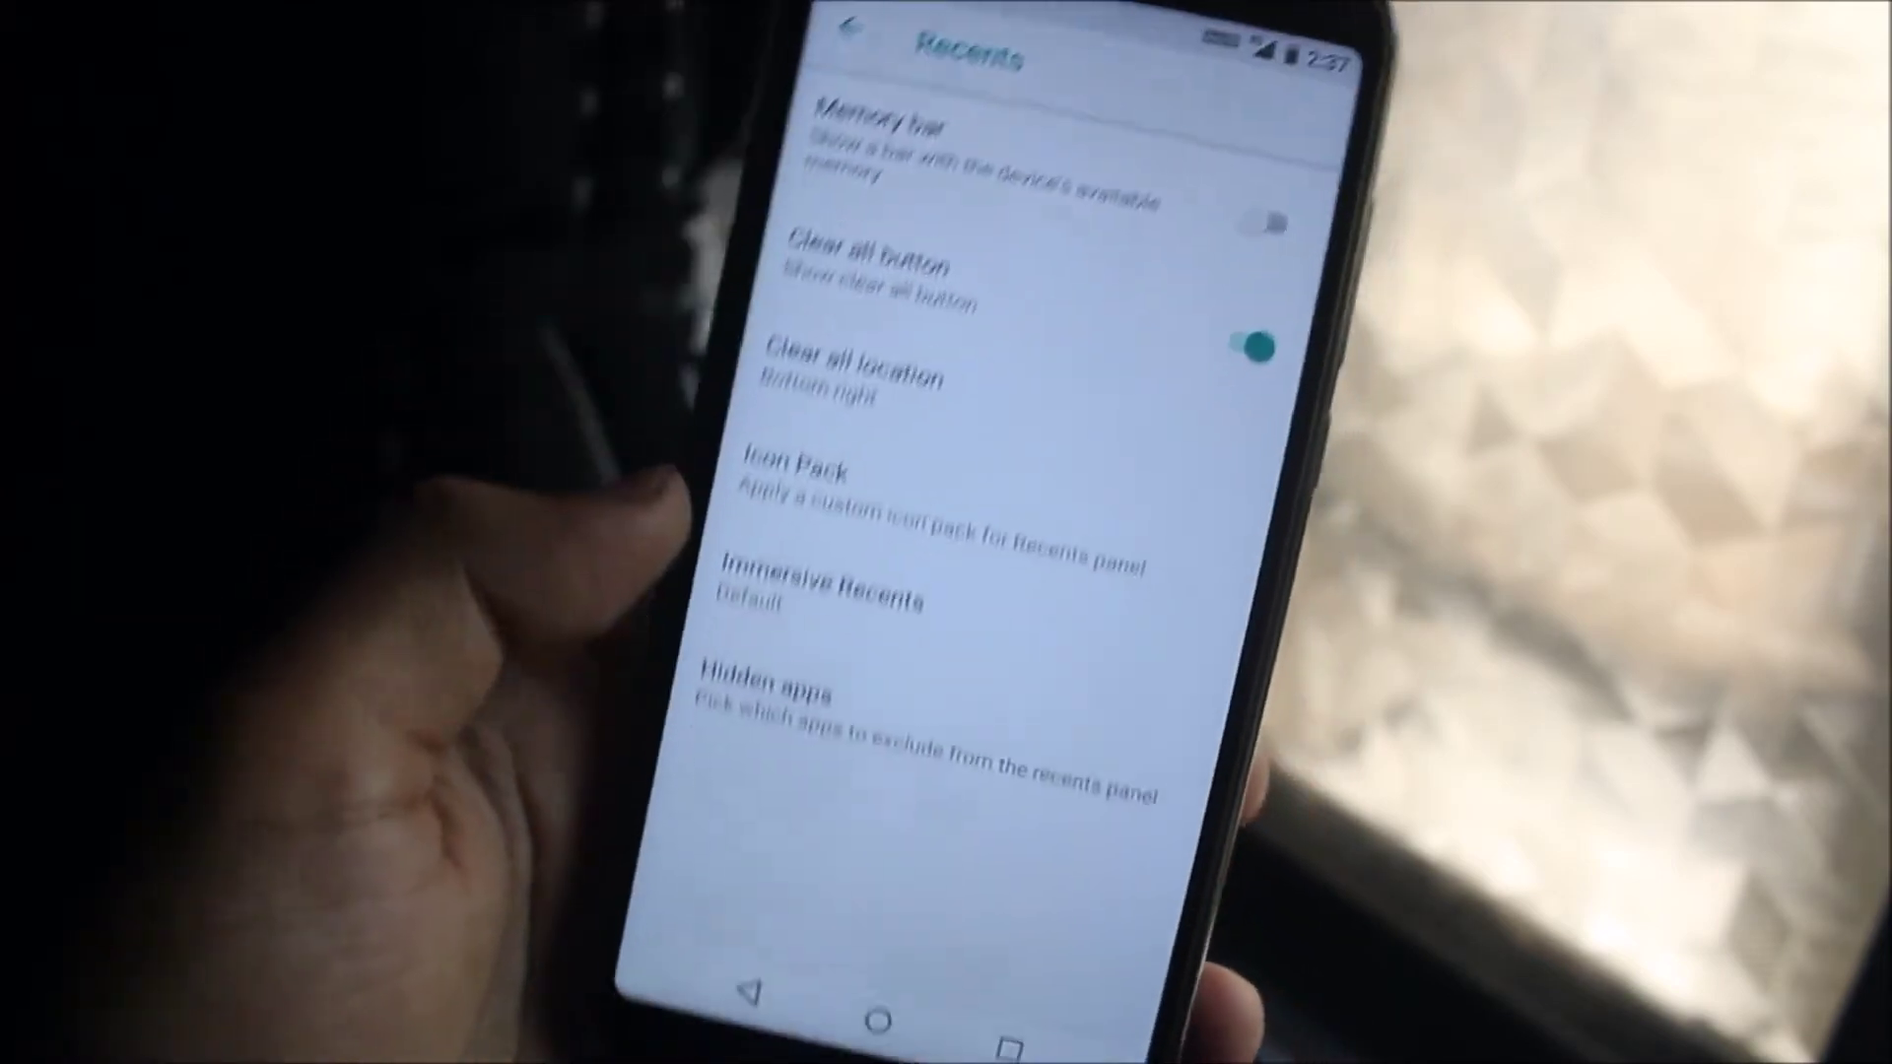
pyautogui.click(769, 1020)
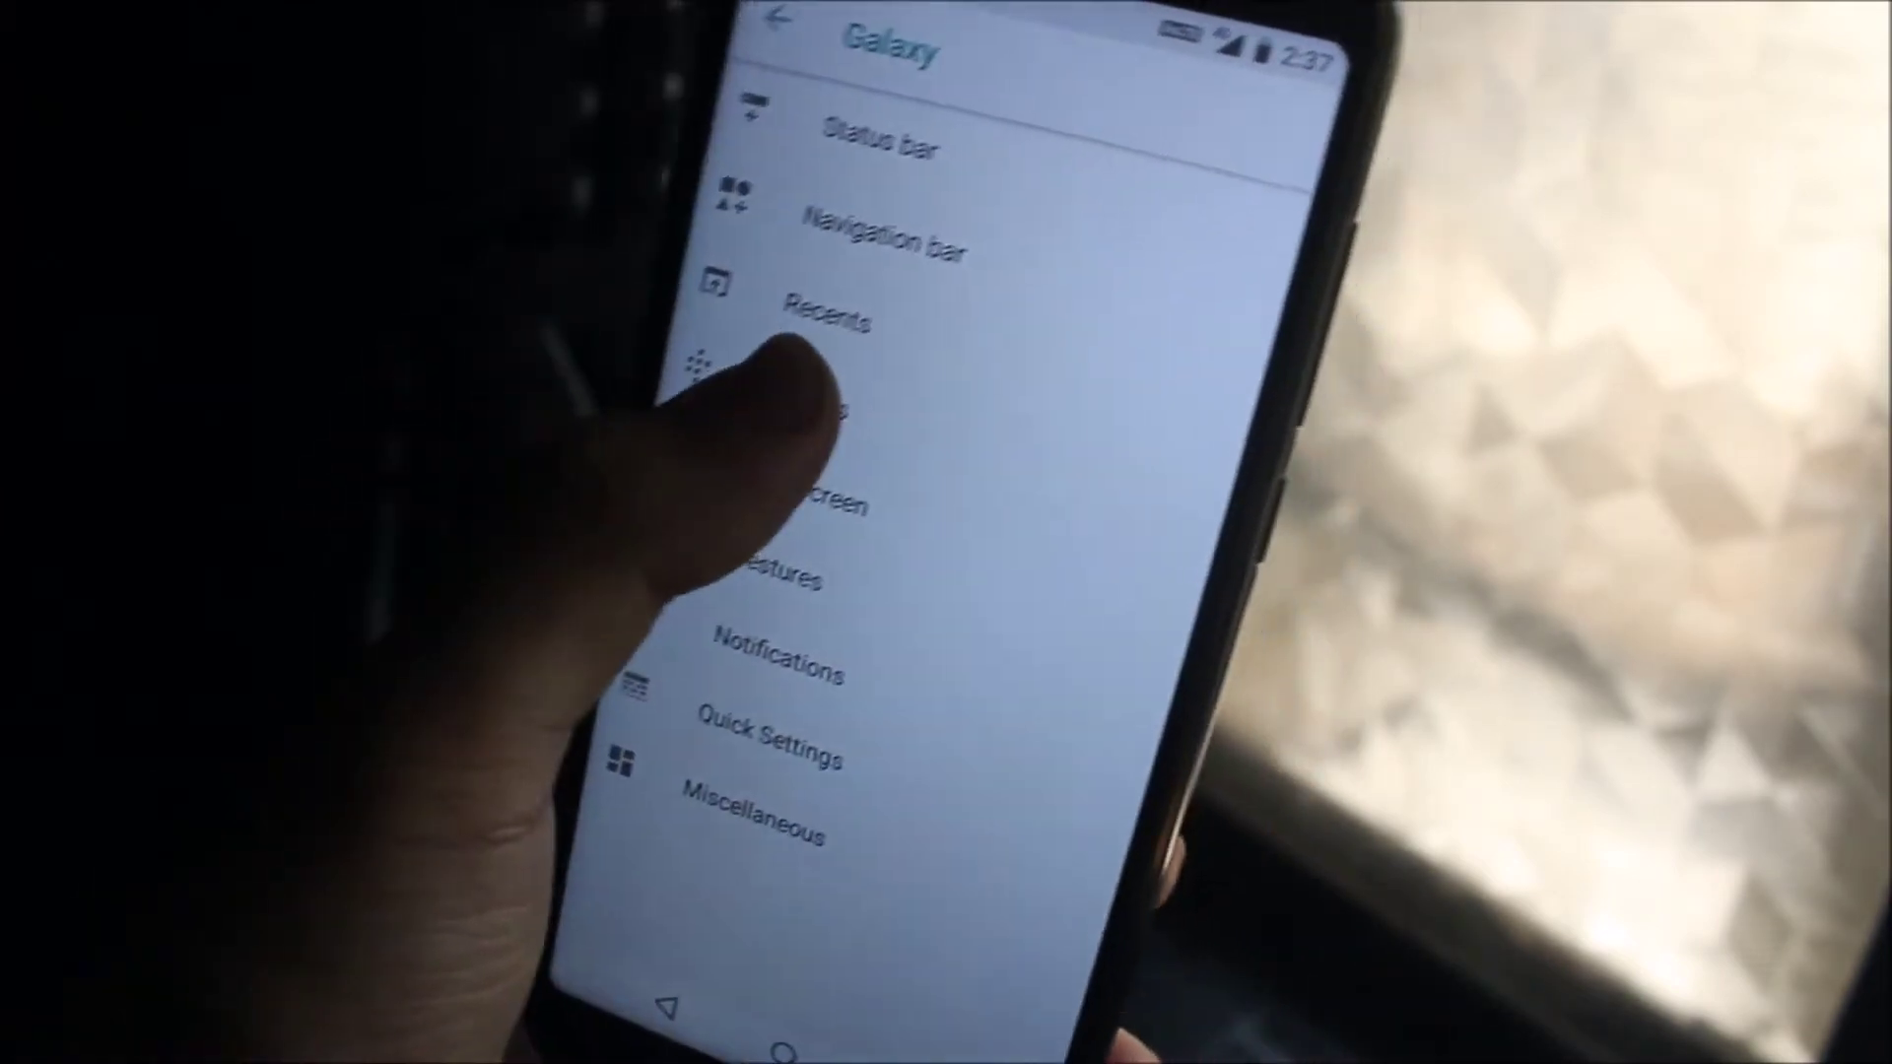
pyautogui.click(872, 377)
pyautogui.click(820, 1005)
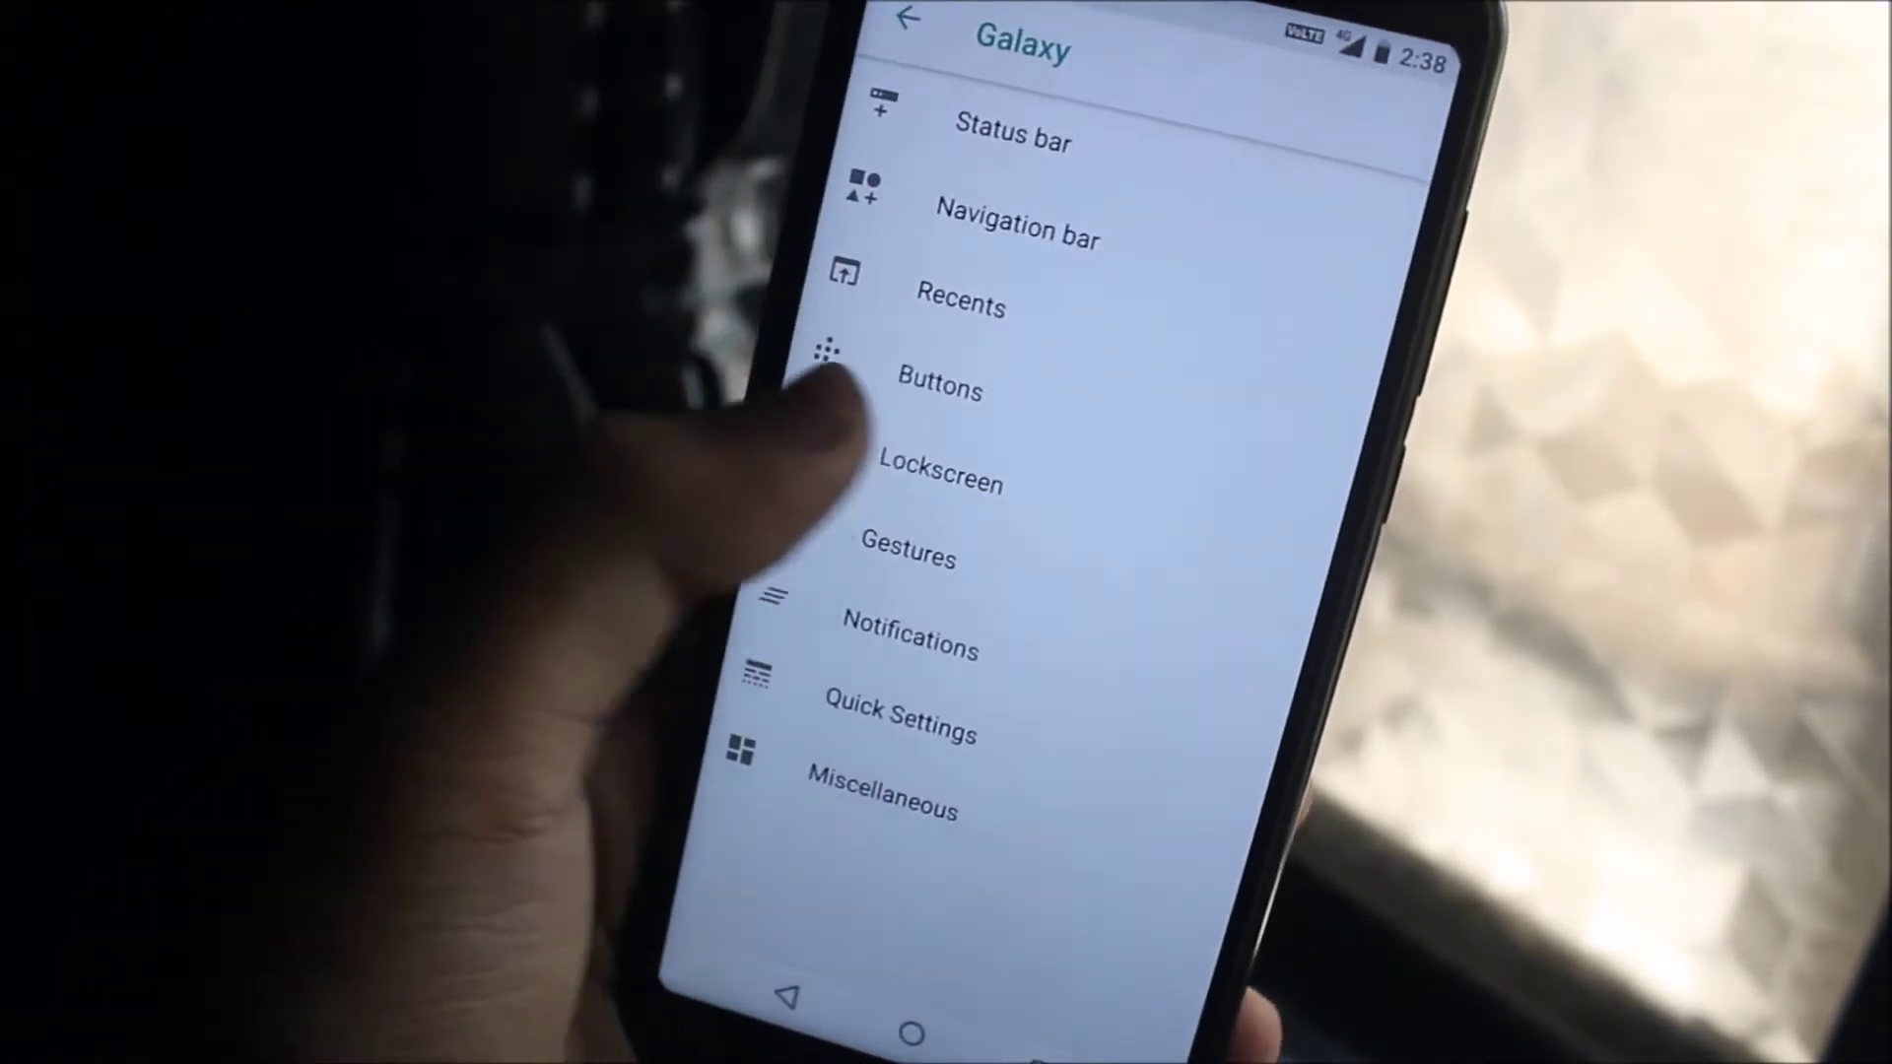
# - Open and close the Lockscreen options page three times
pyautogui.click(938, 473)
pyautogui.click(792, 997)
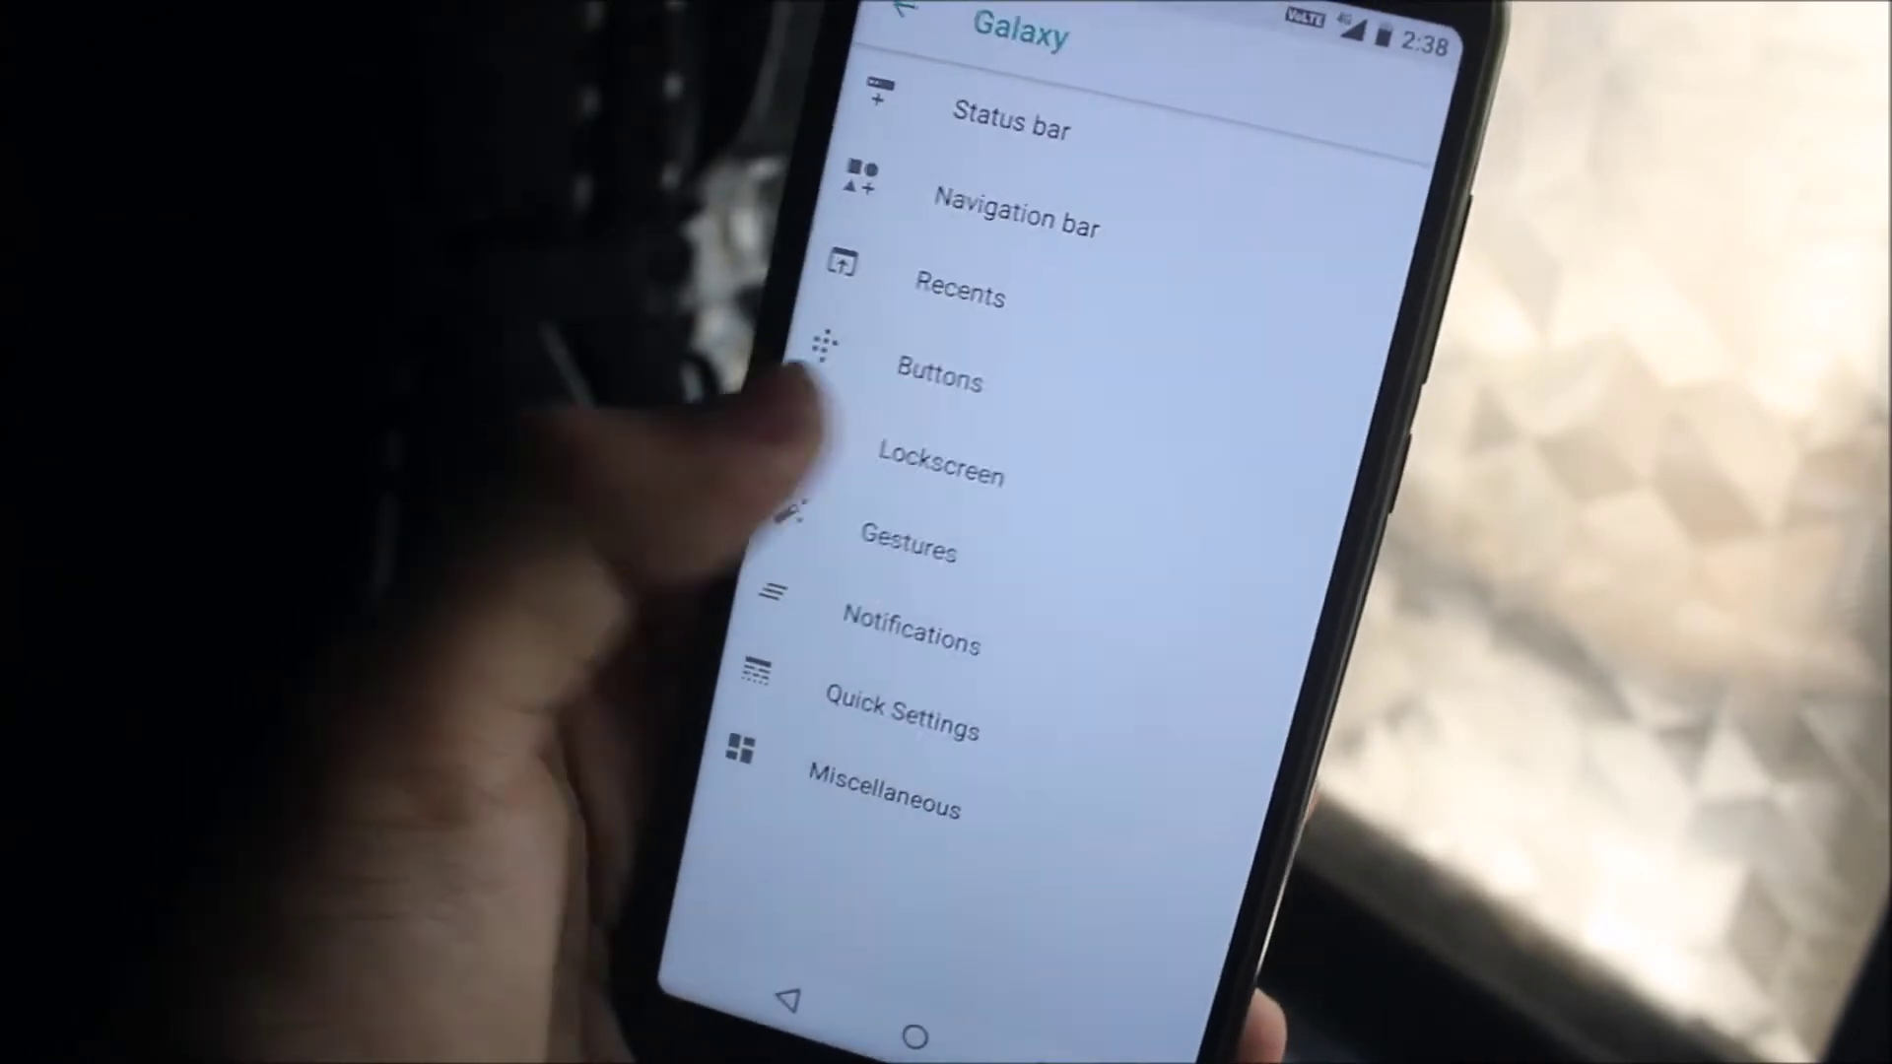
pyautogui.click(938, 471)
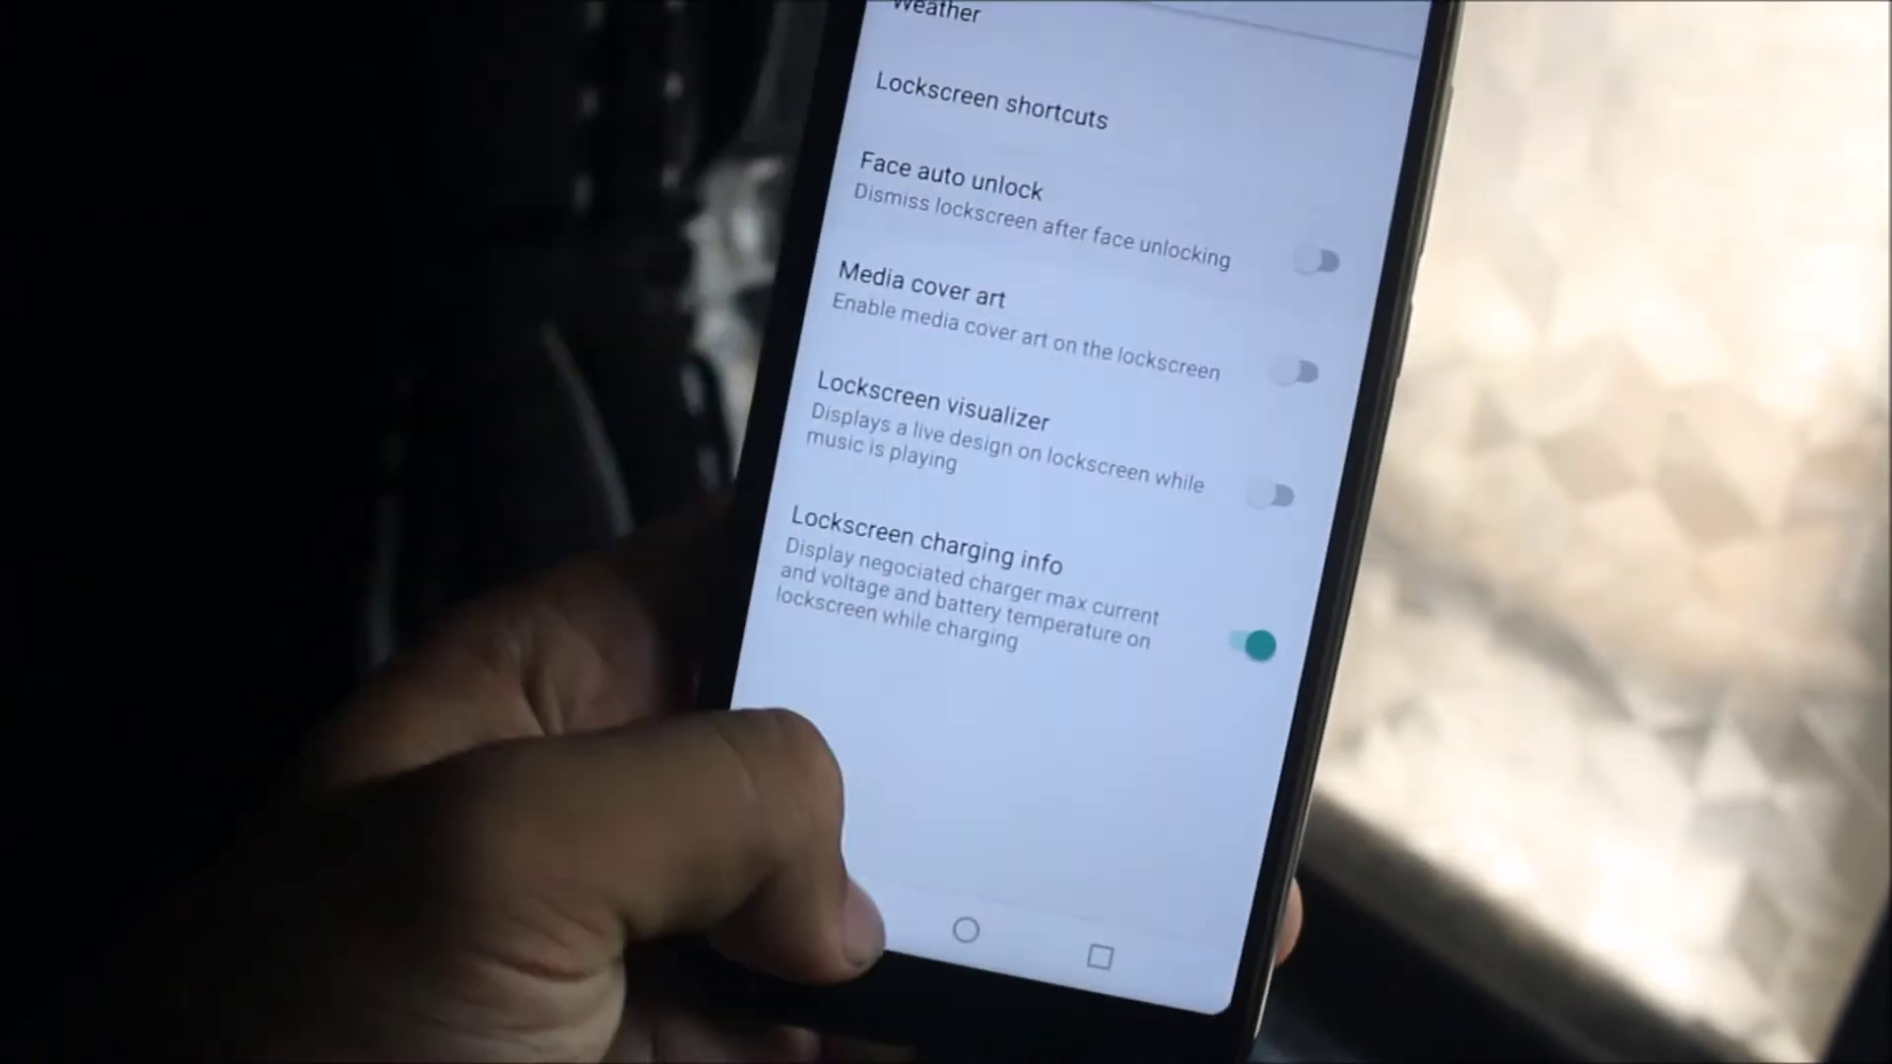
pyautogui.click(835, 905)
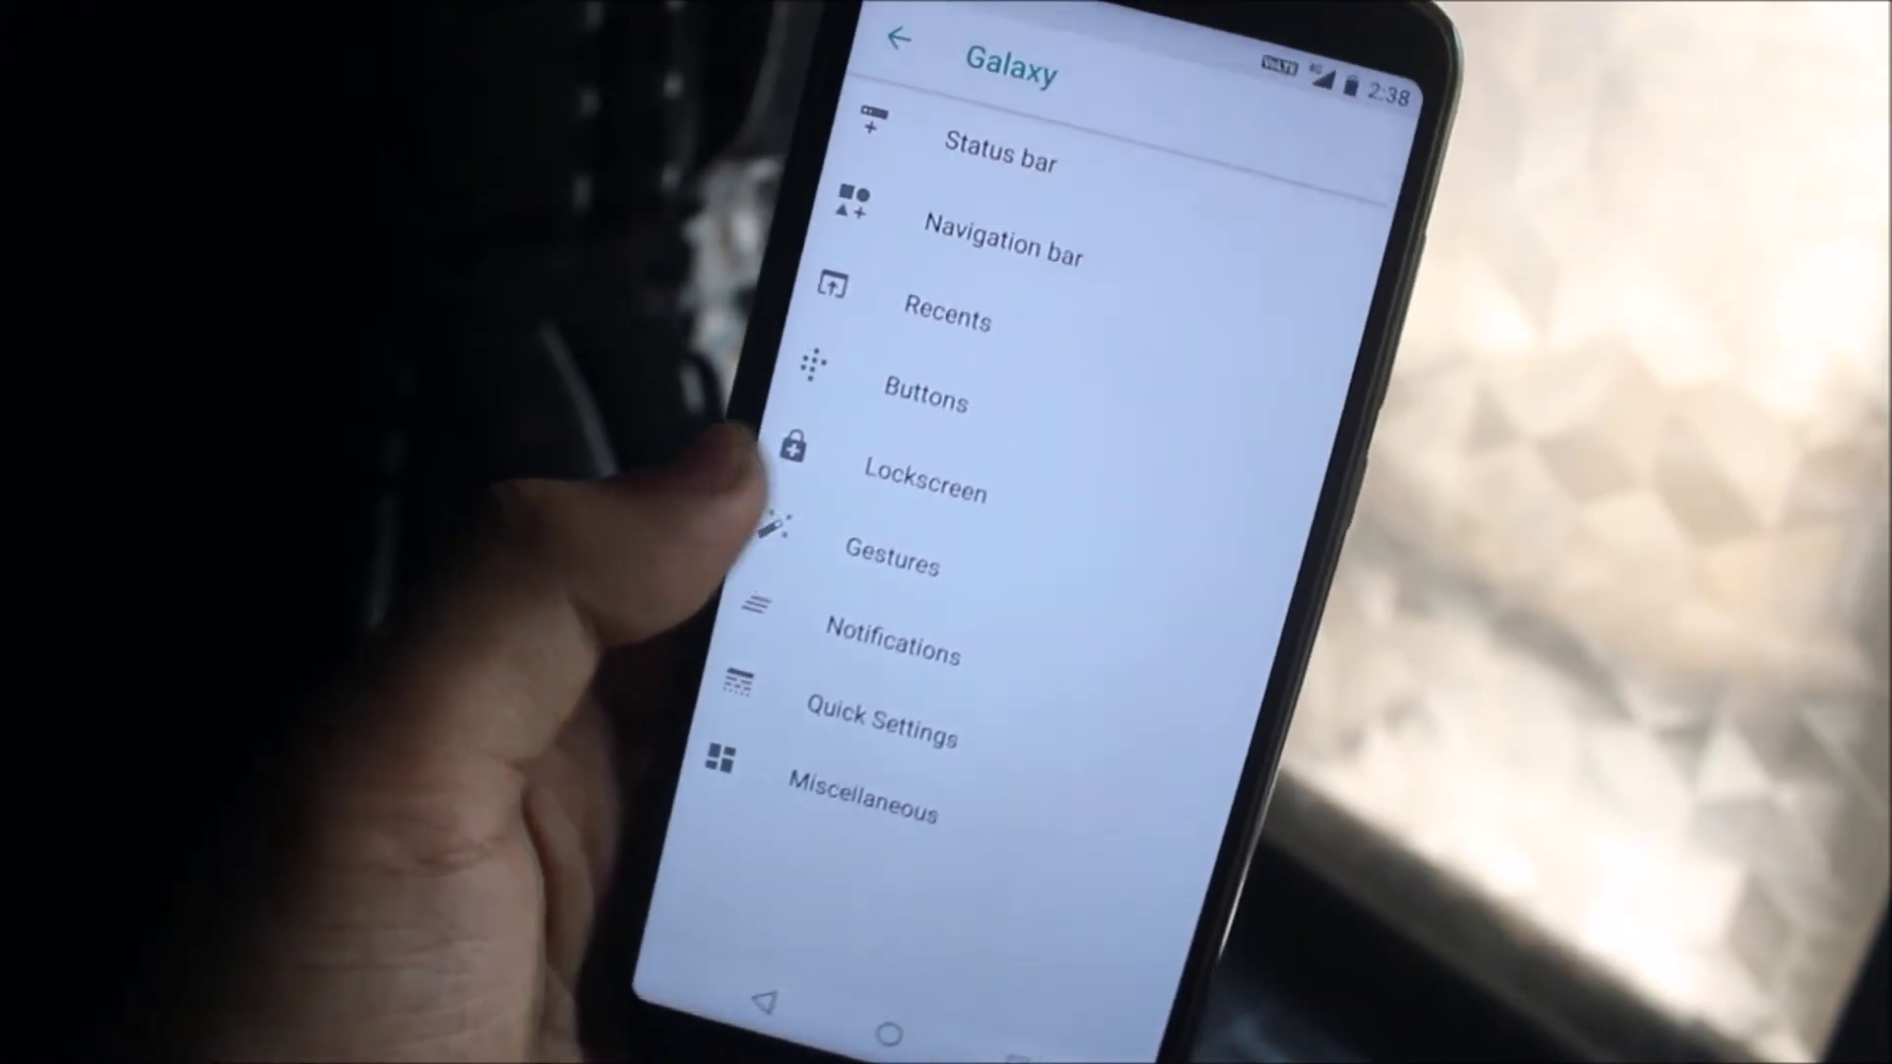
pyautogui.click(940, 518)
pyautogui.click(839, 987)
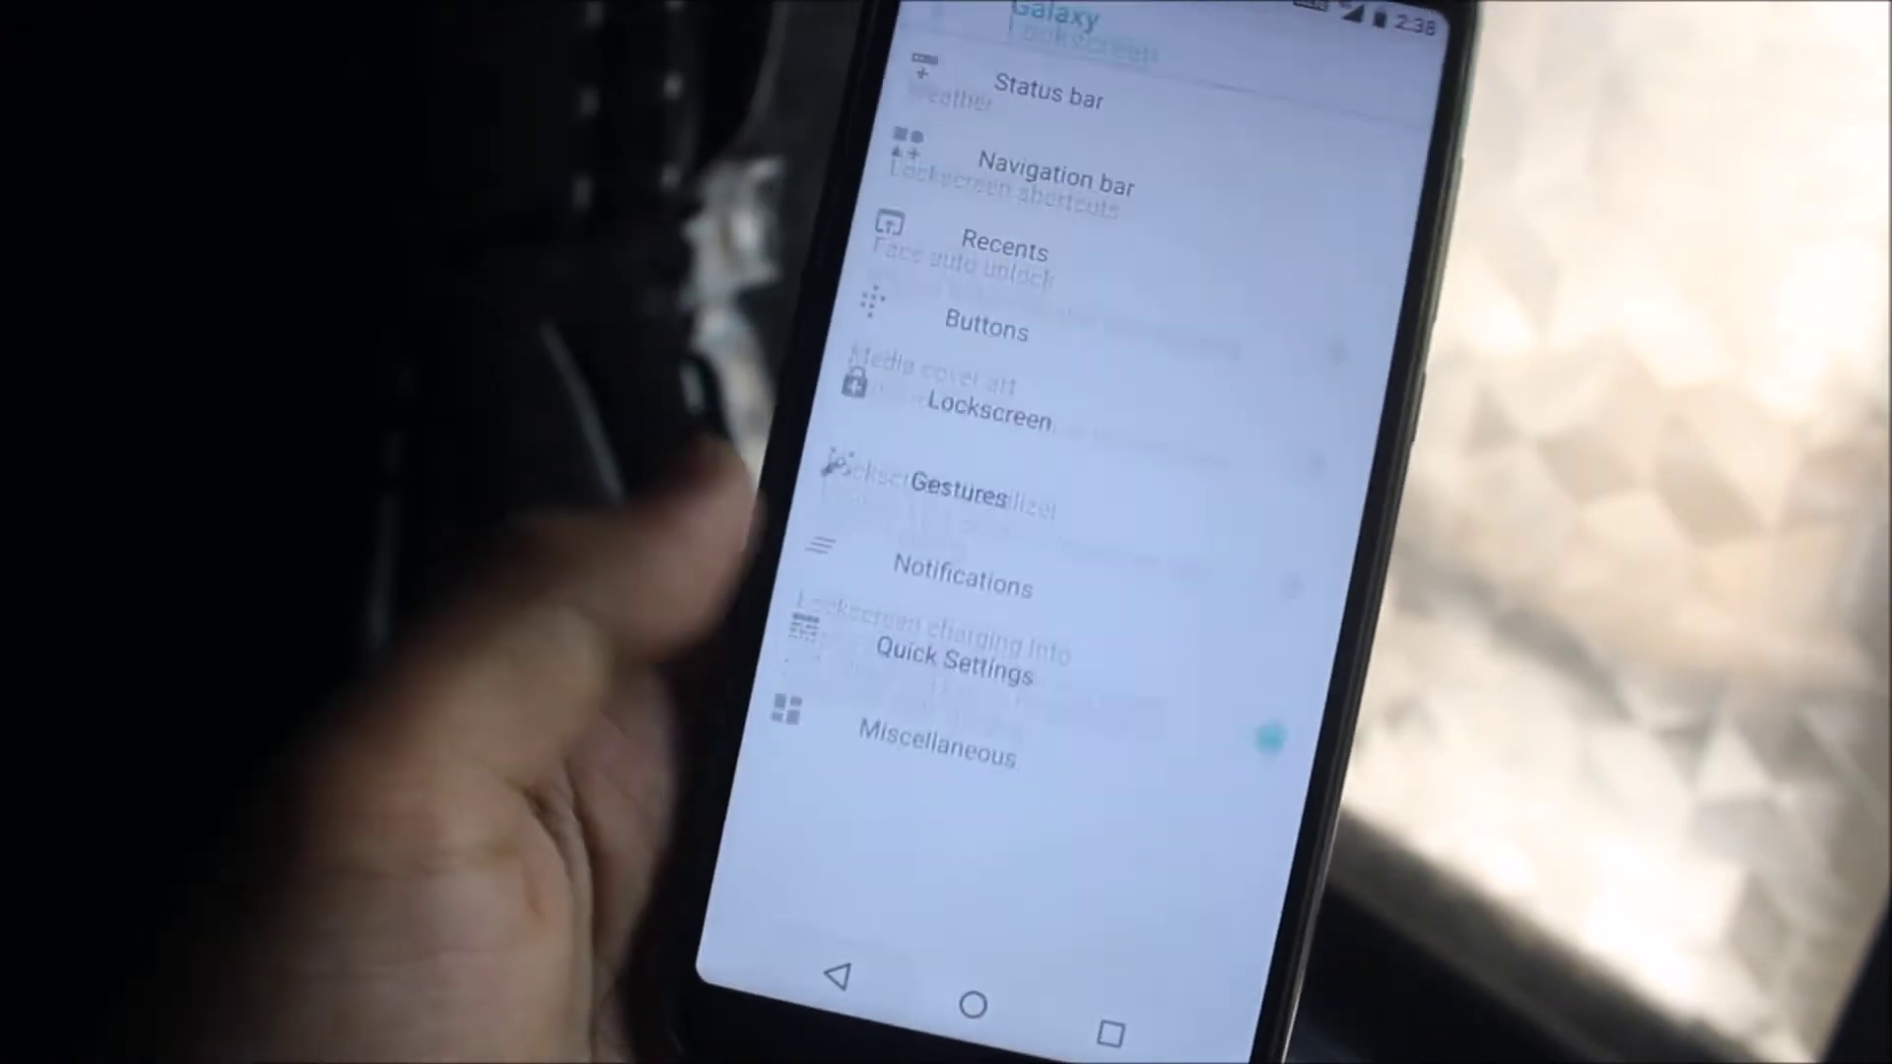
# - View the Notifications, Gestures and Miscellaneous option pages, then return to Galaxy extras
pyautogui.click(967, 584)
pyautogui.click(838, 986)
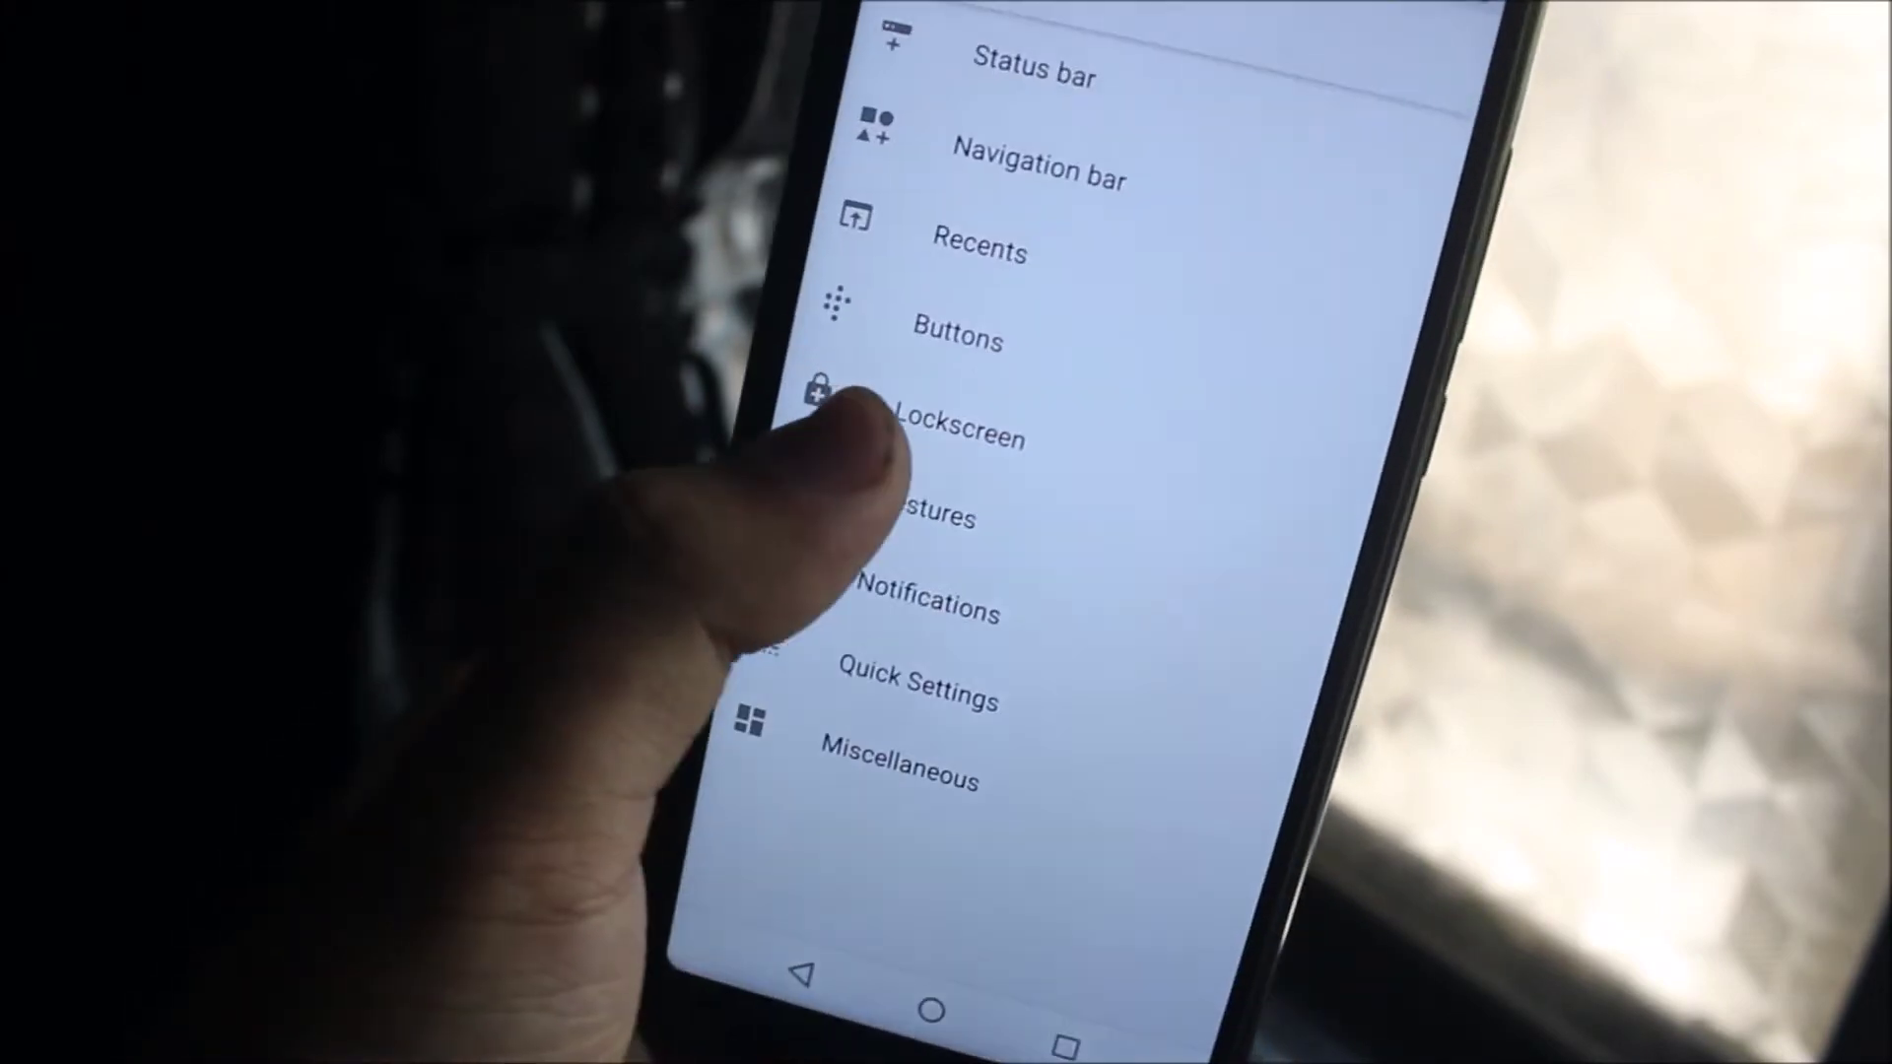
pyautogui.click(966, 495)
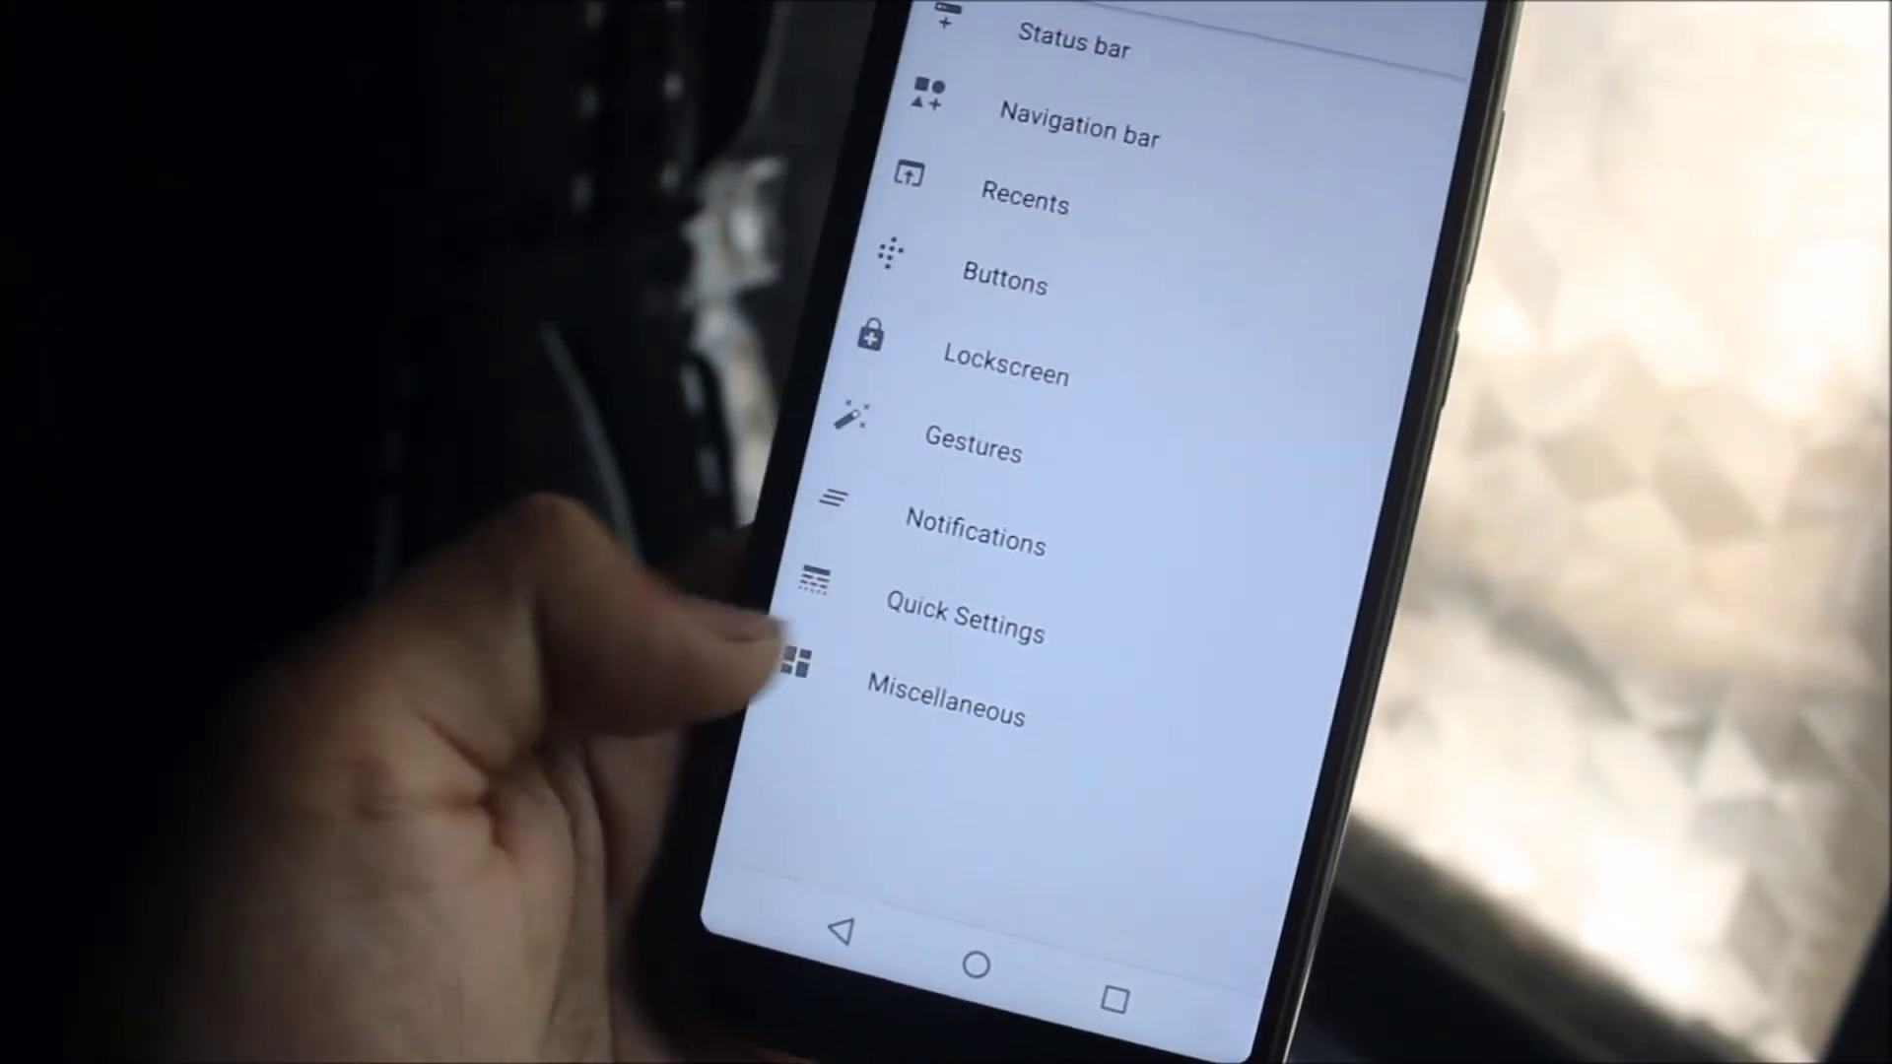
pyautogui.click(964, 619)
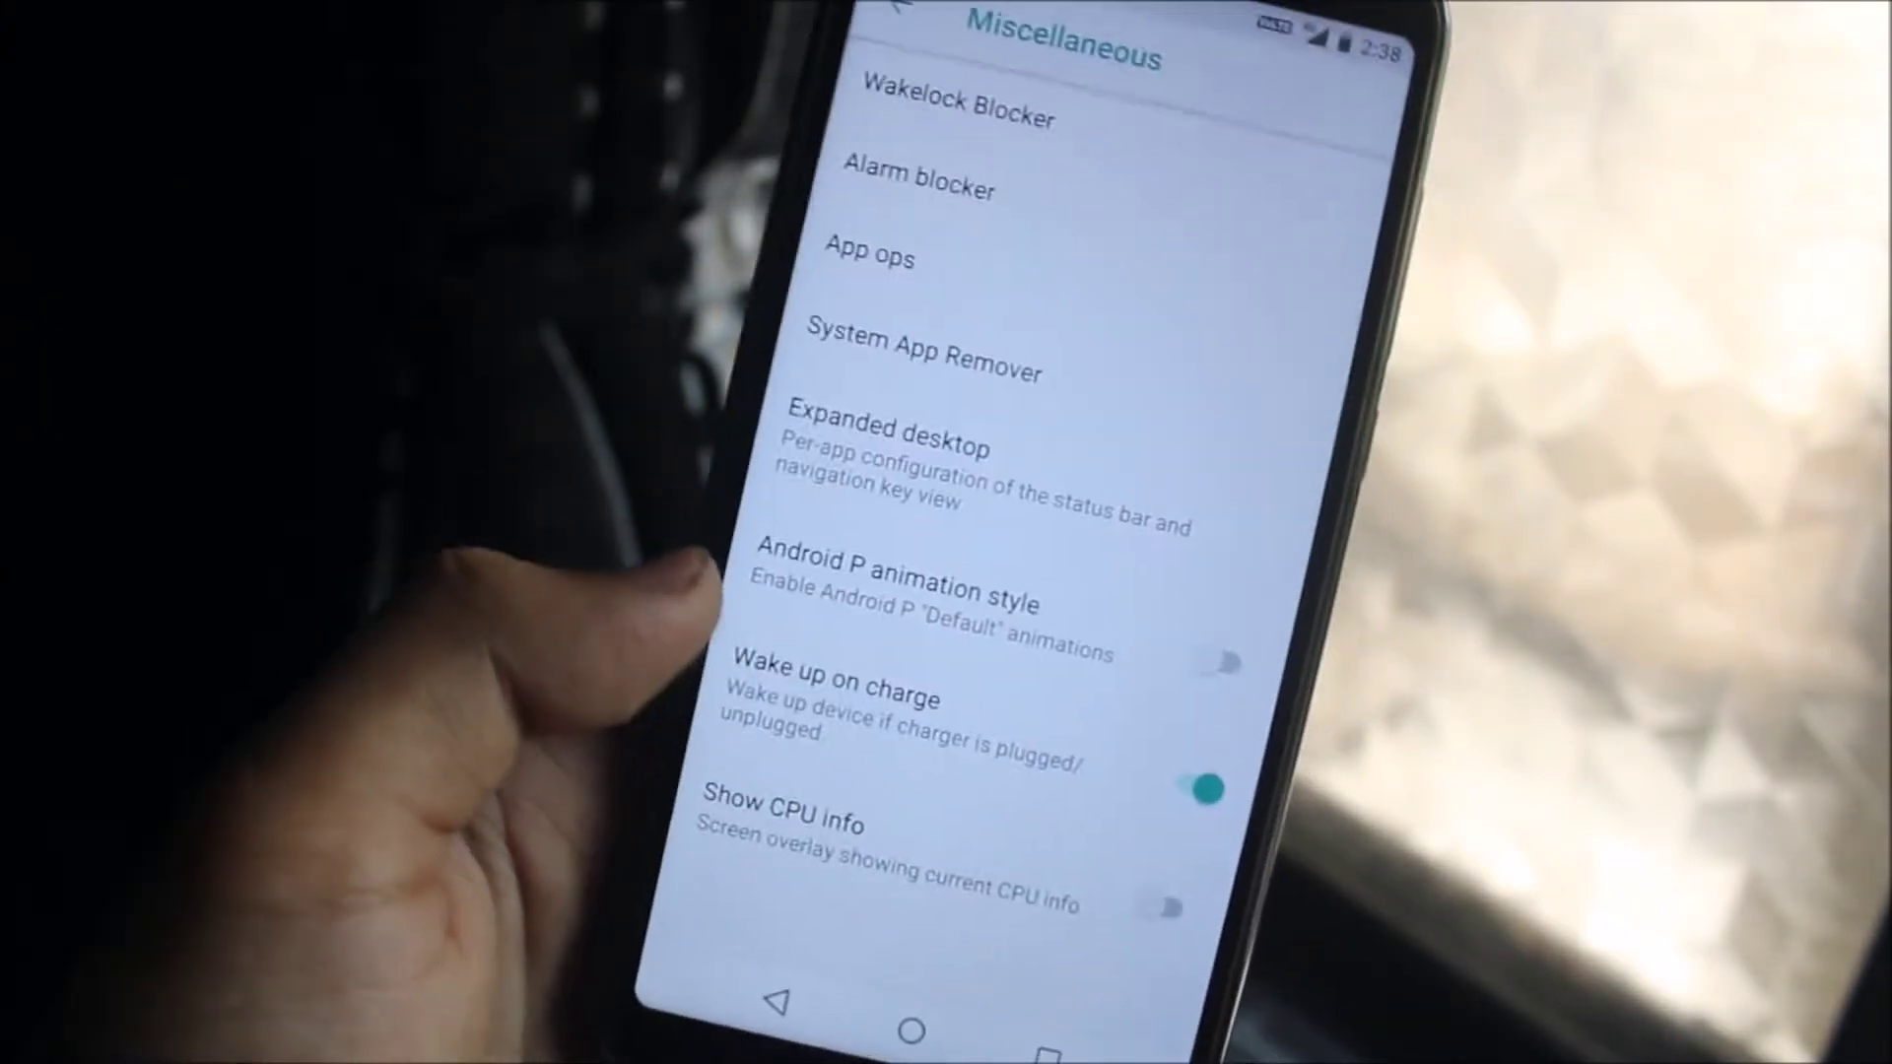
pyautogui.click(806, 976)
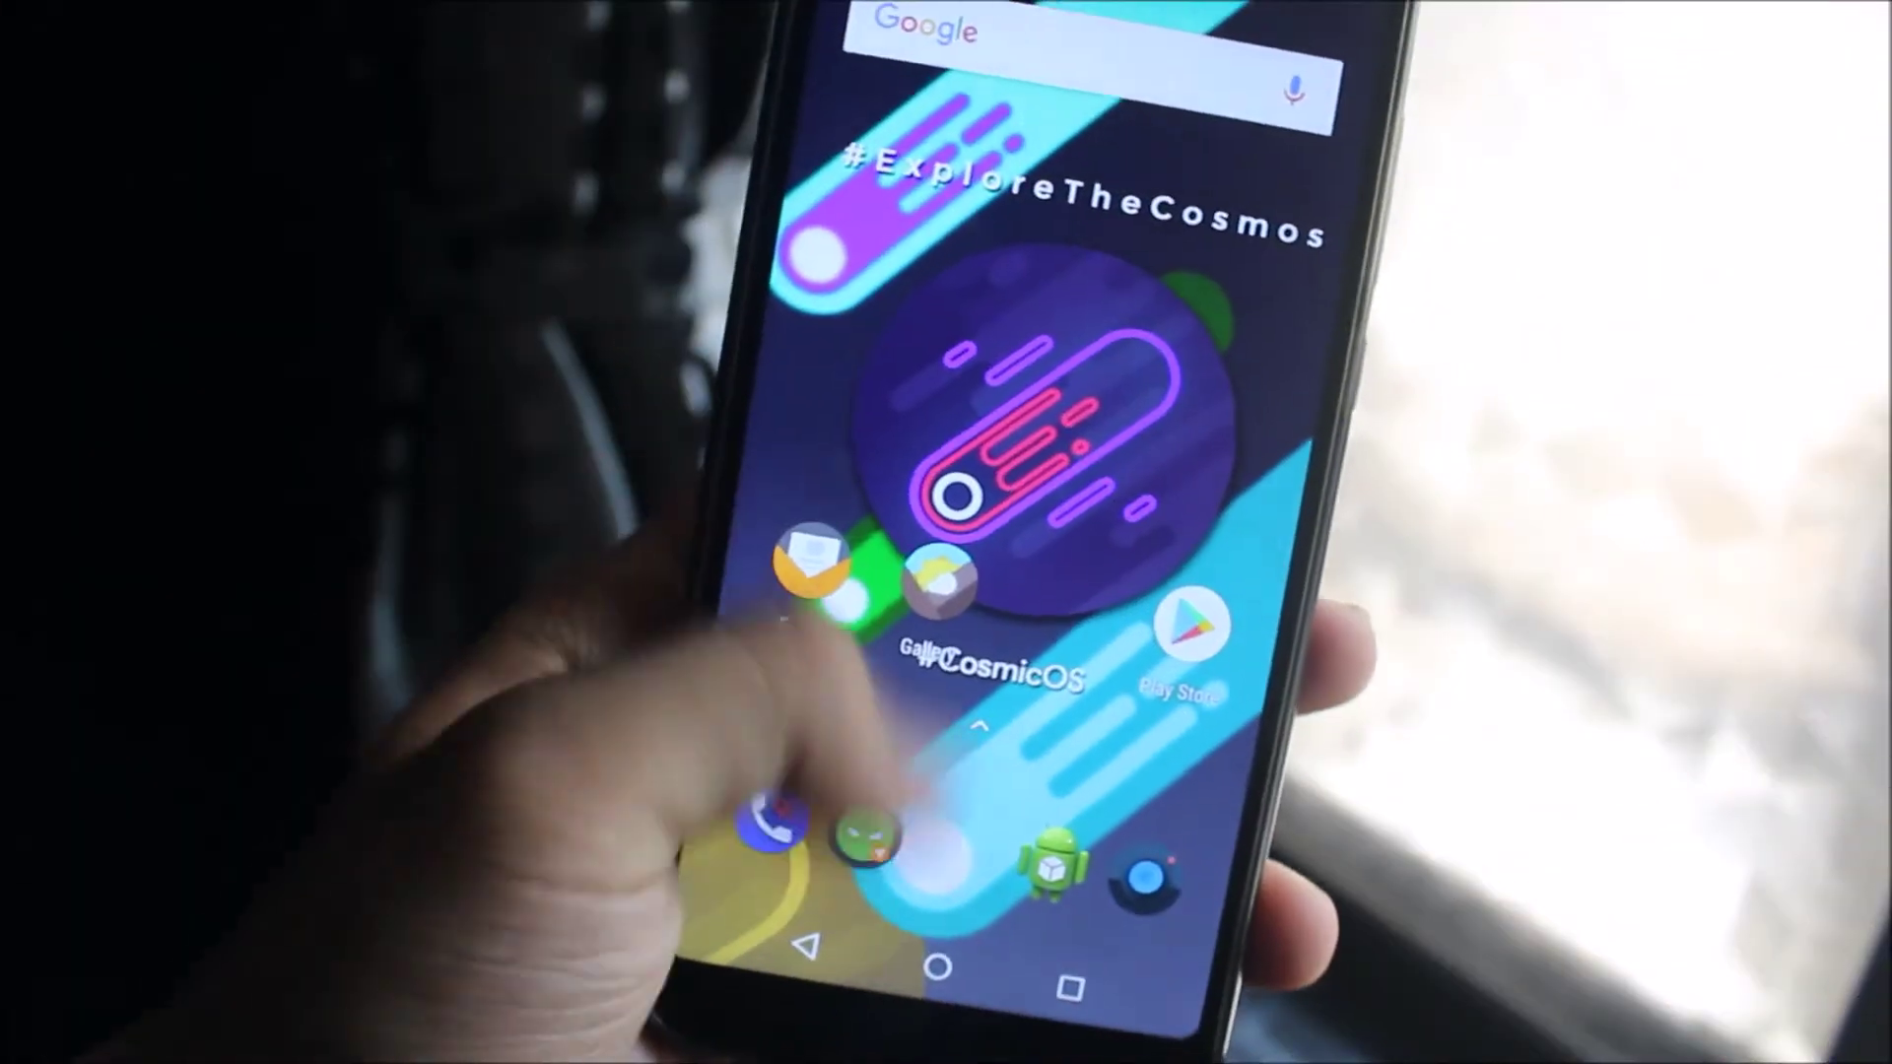
# - Open the wallpaper chooser from the home screen and pick Cosmic Walls
pyautogui.moveTo(857, 886); pyautogui.dragTo(805, 562)
pyautogui.moveTo(806, 488); pyautogui.dragTo(828, 680)
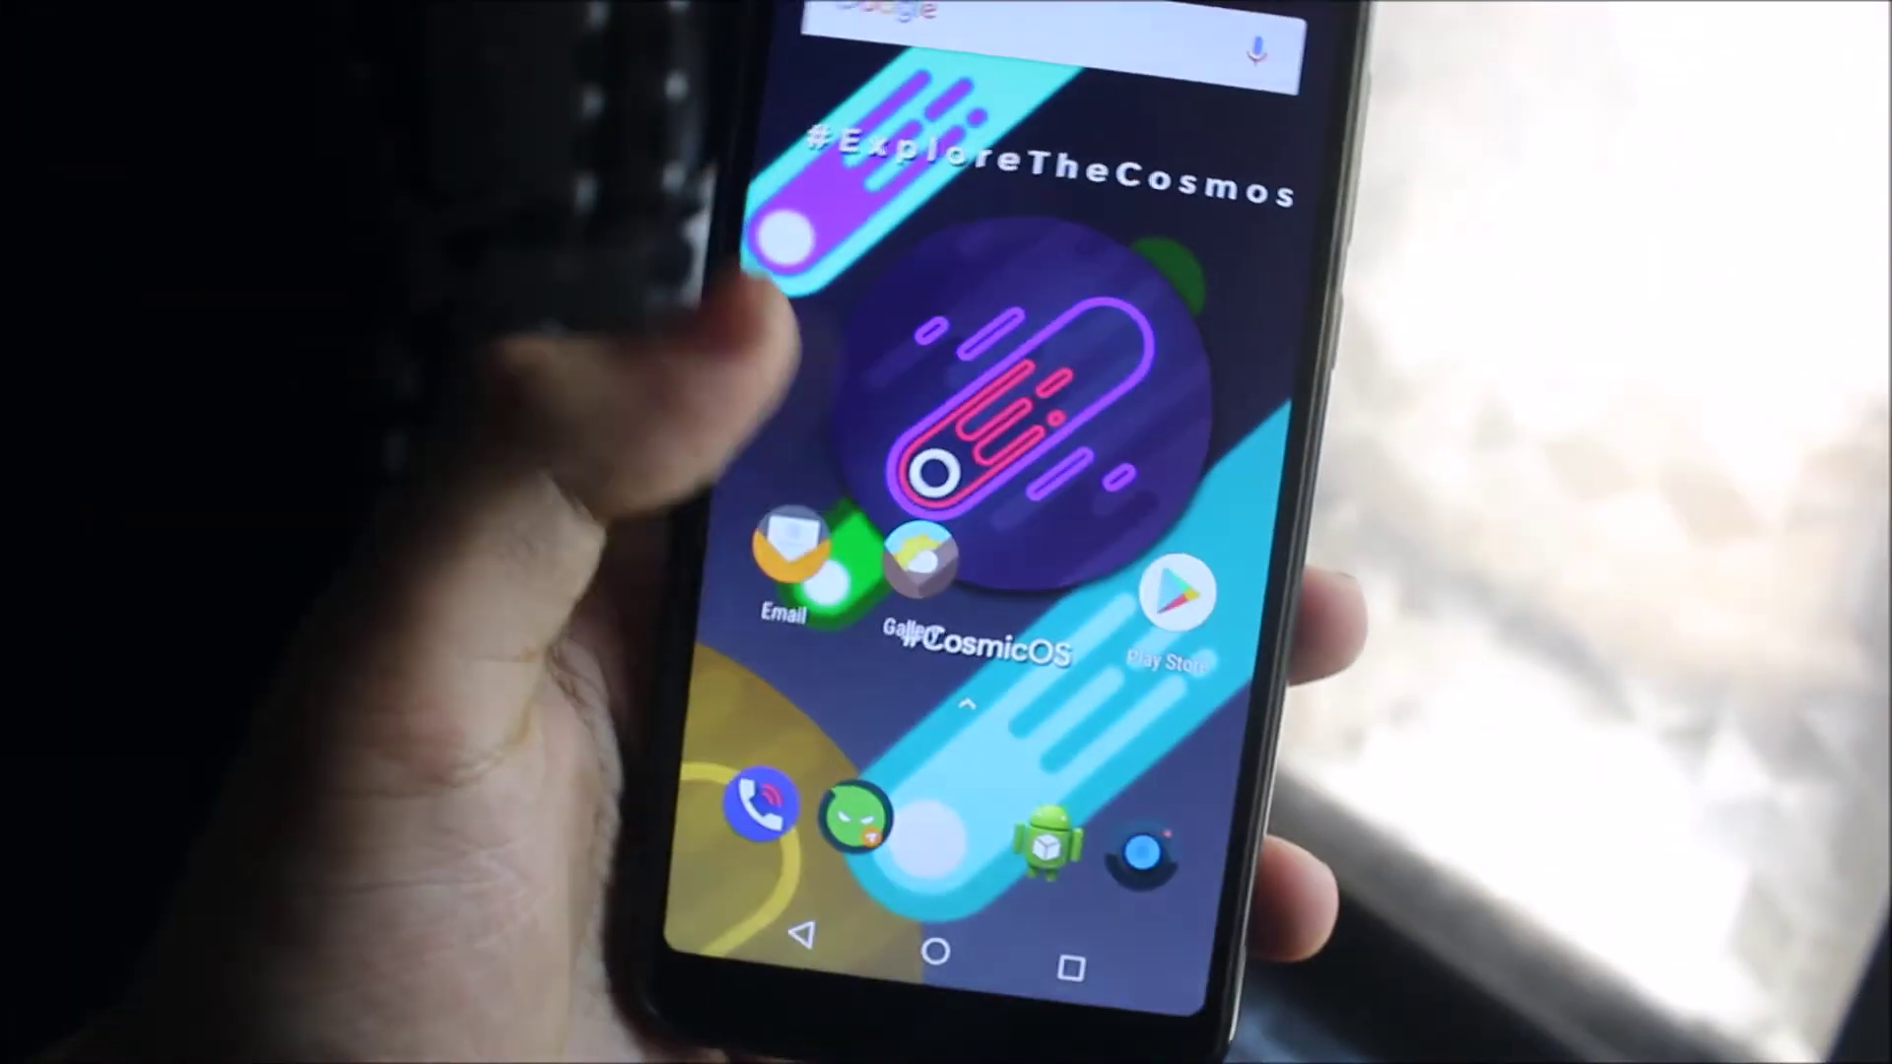
pyautogui.click(844, 385)
pyautogui.click(872, 762)
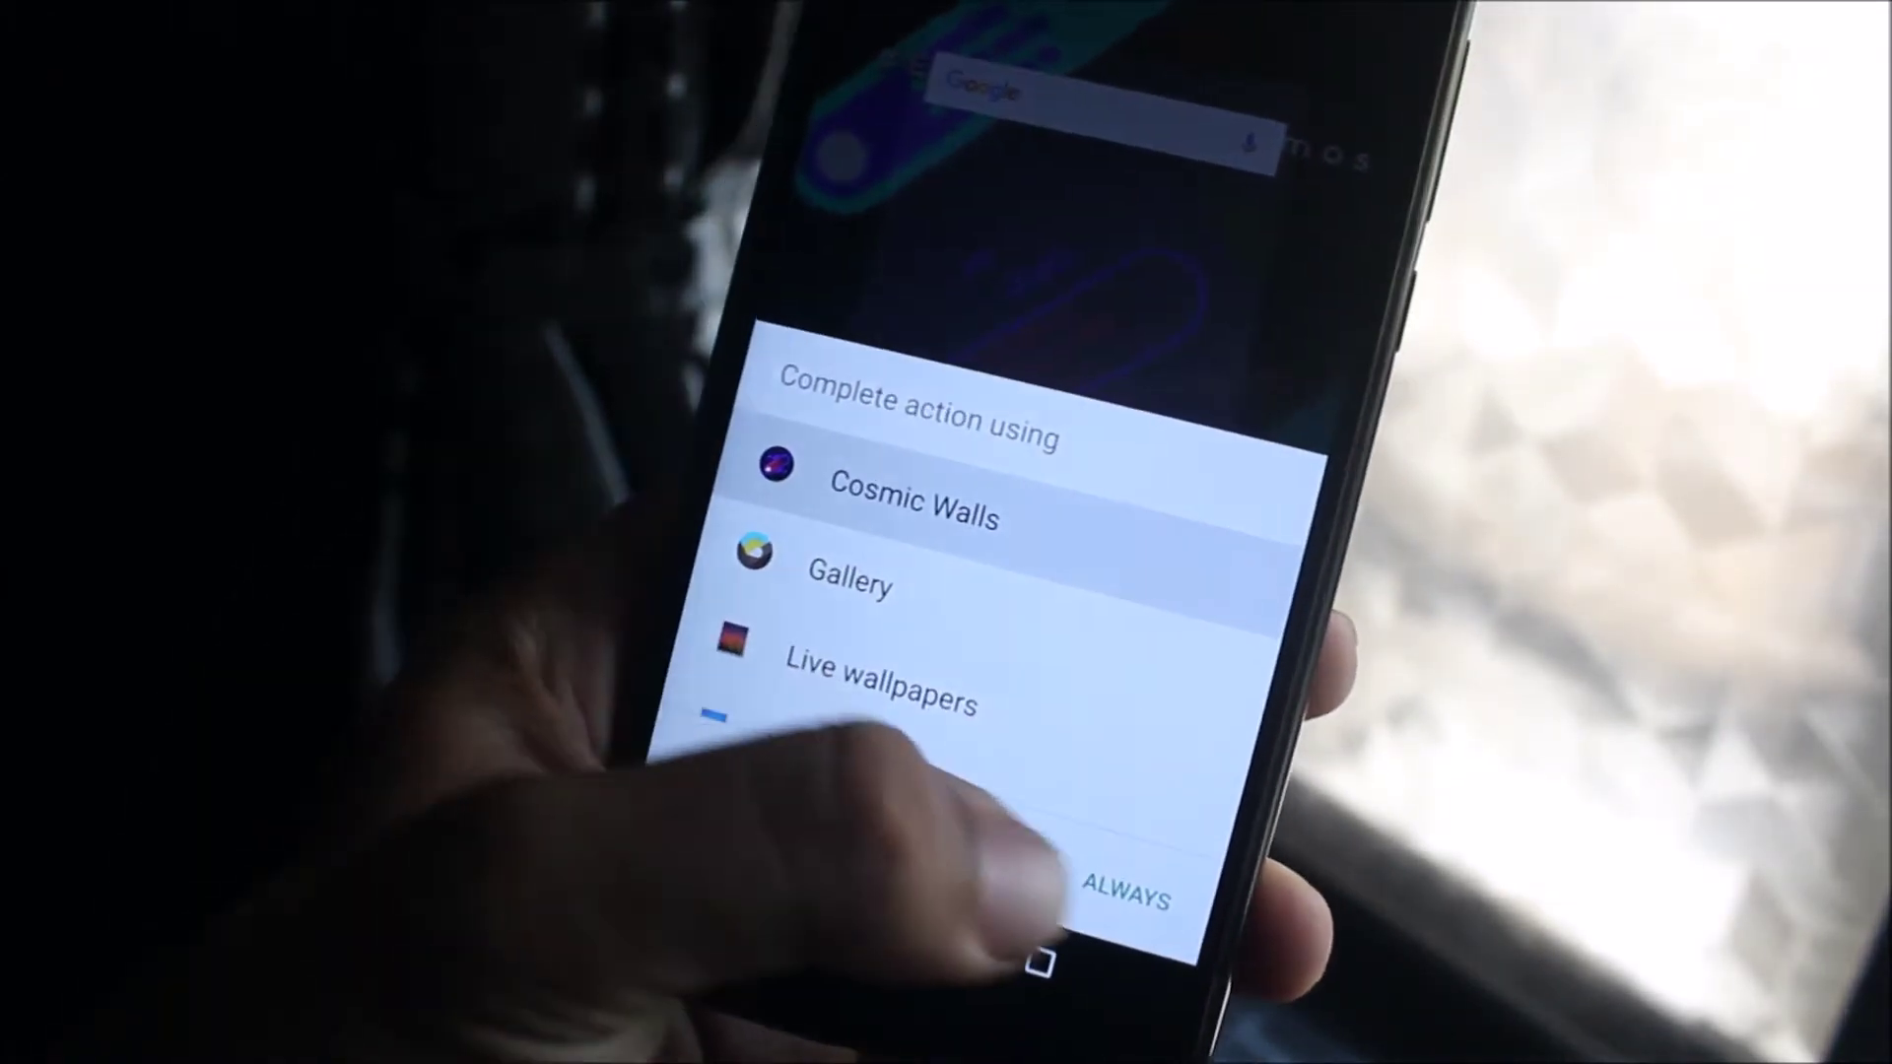
pyautogui.click(1034, 879)
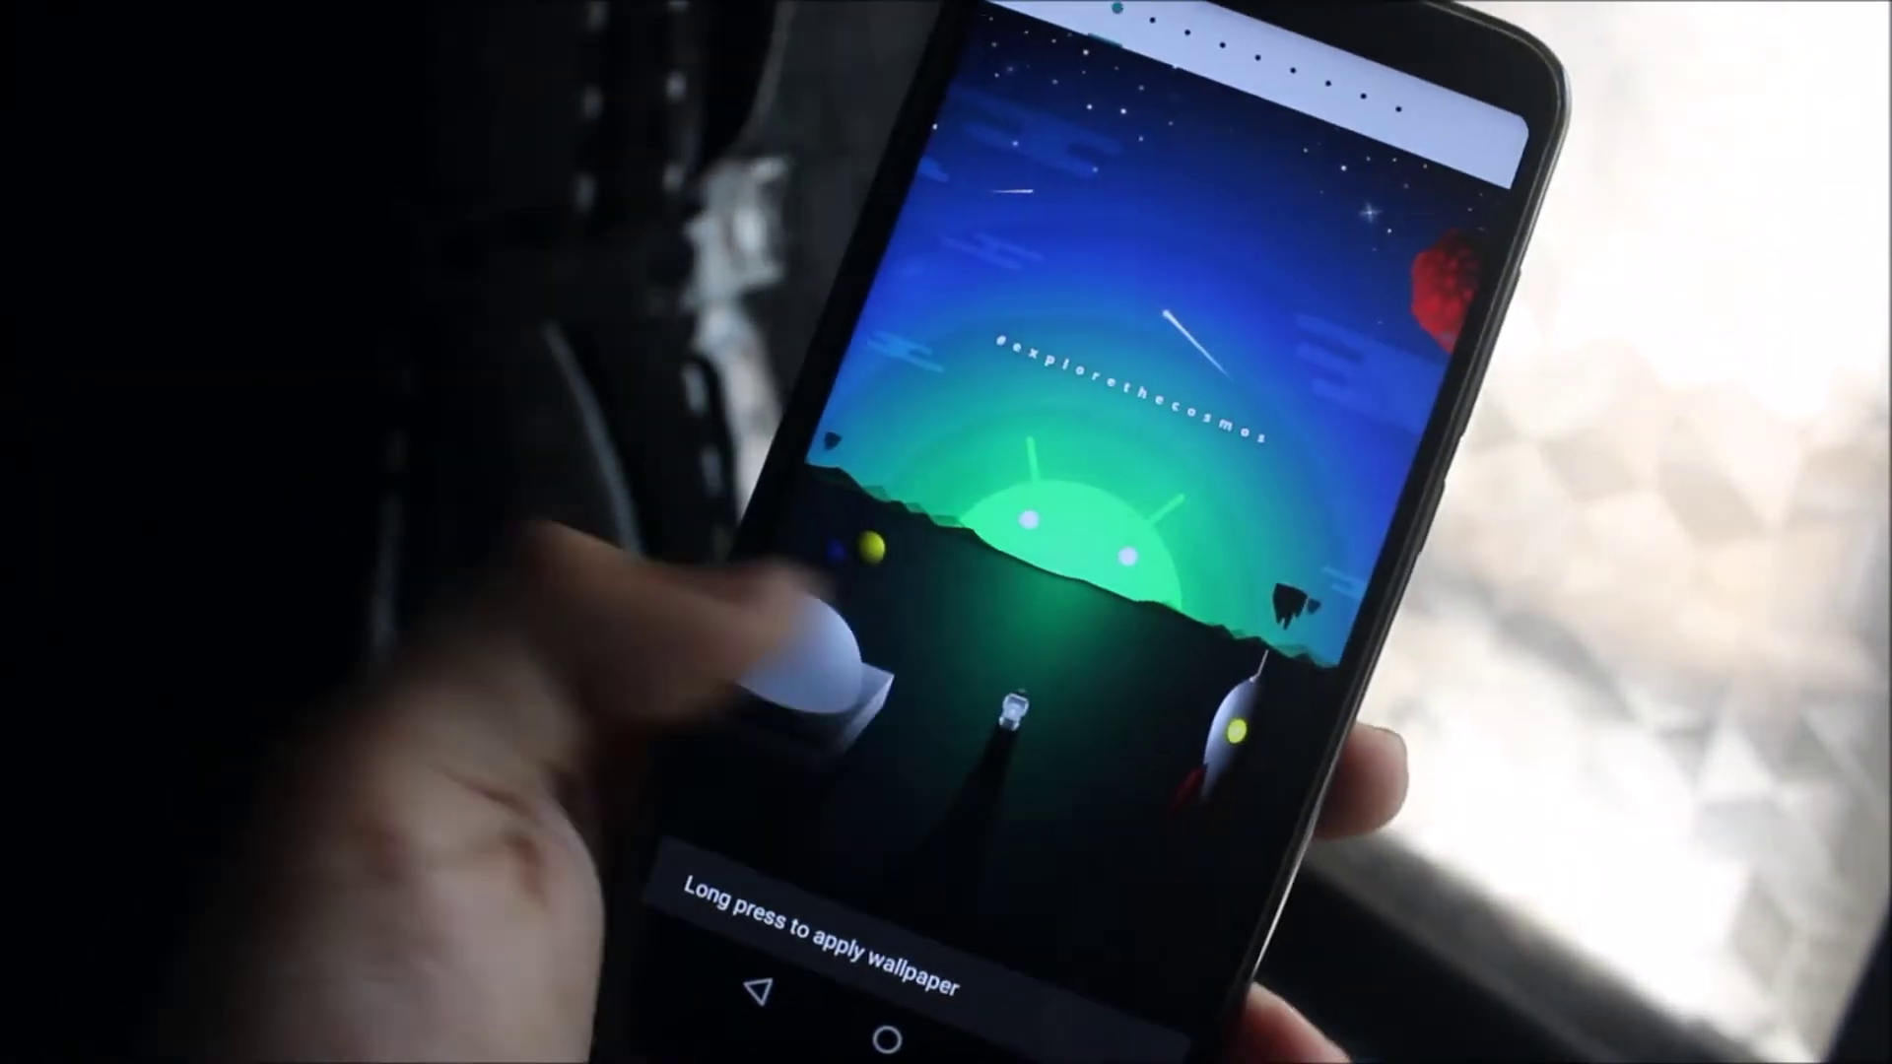
# - Swipe through the Cosmic Walls previews toward the grey planet design
pyautogui.moveTo(1183, 665); pyautogui.dragTo(813, 665)
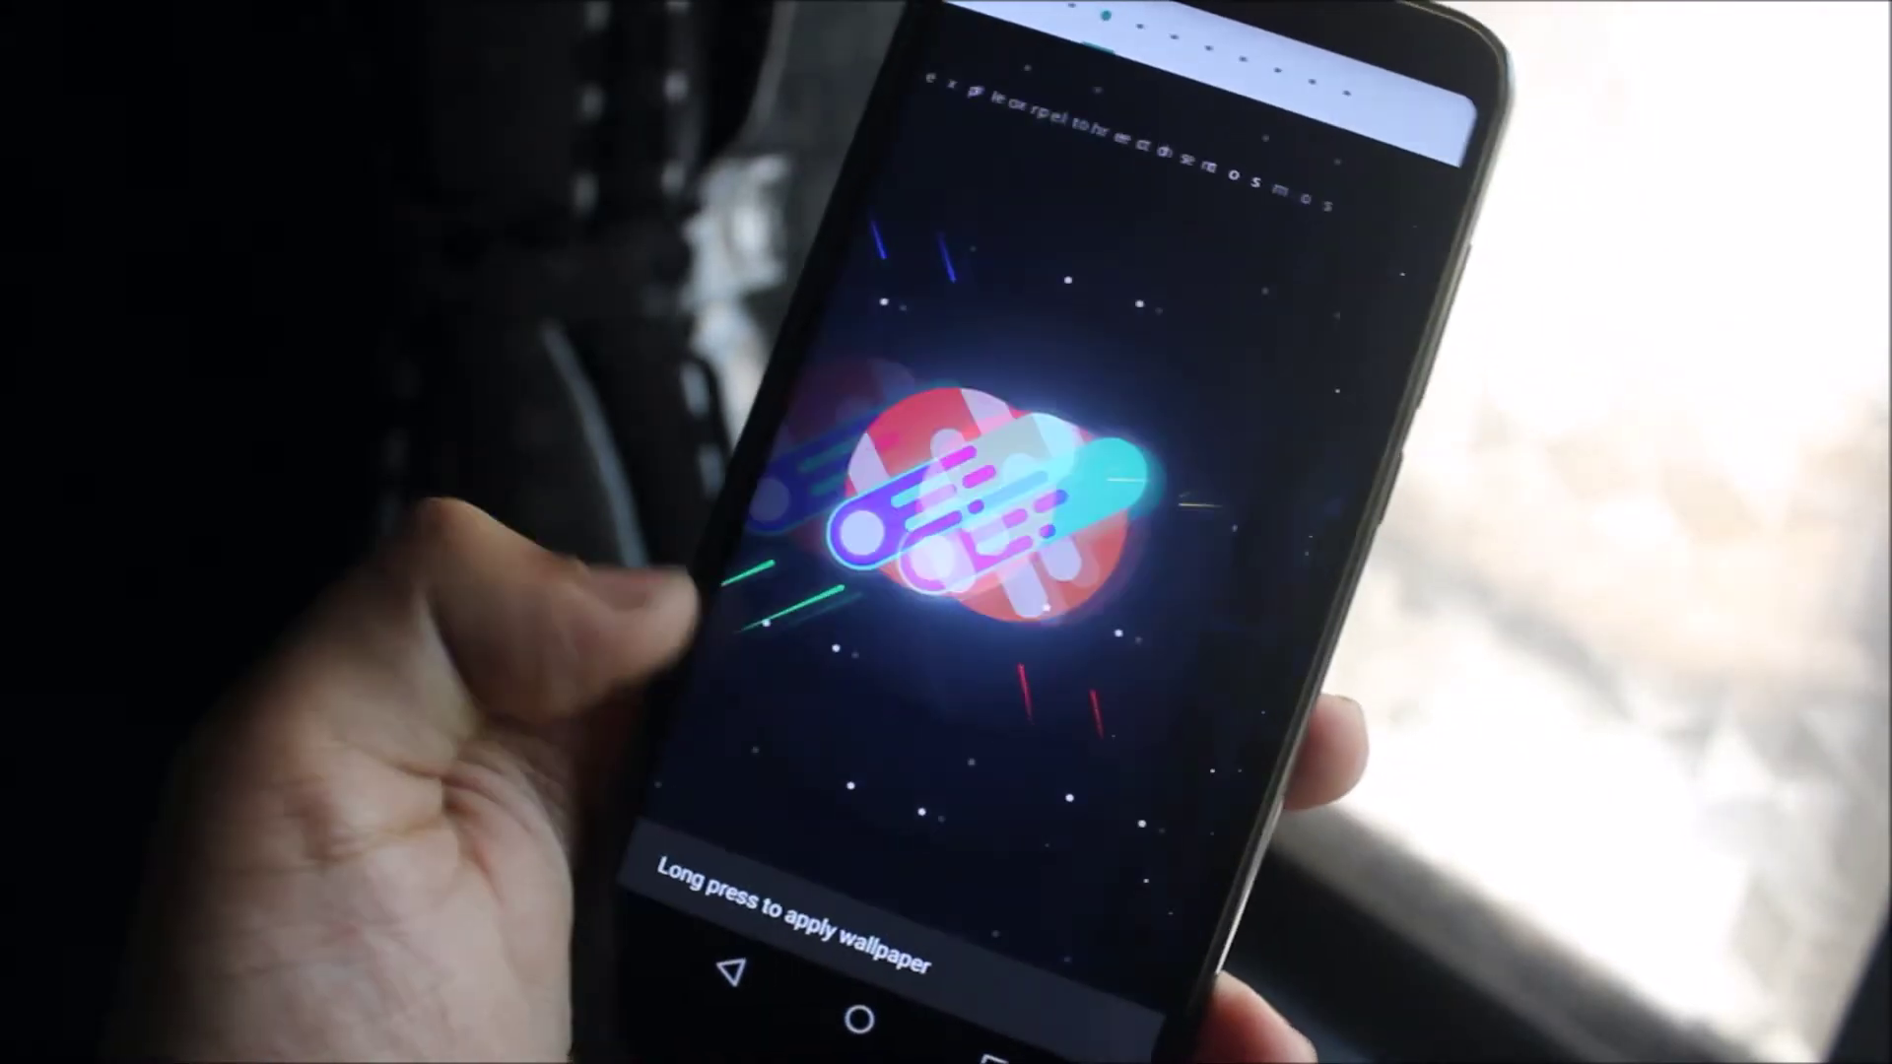
pyautogui.moveTo(1153, 621); pyautogui.dragTo(828, 622)
pyautogui.moveTo(1036, 621); pyautogui.dragTo(710, 621)
pyautogui.moveTo(1064, 650); pyautogui.dragTo(740, 650)
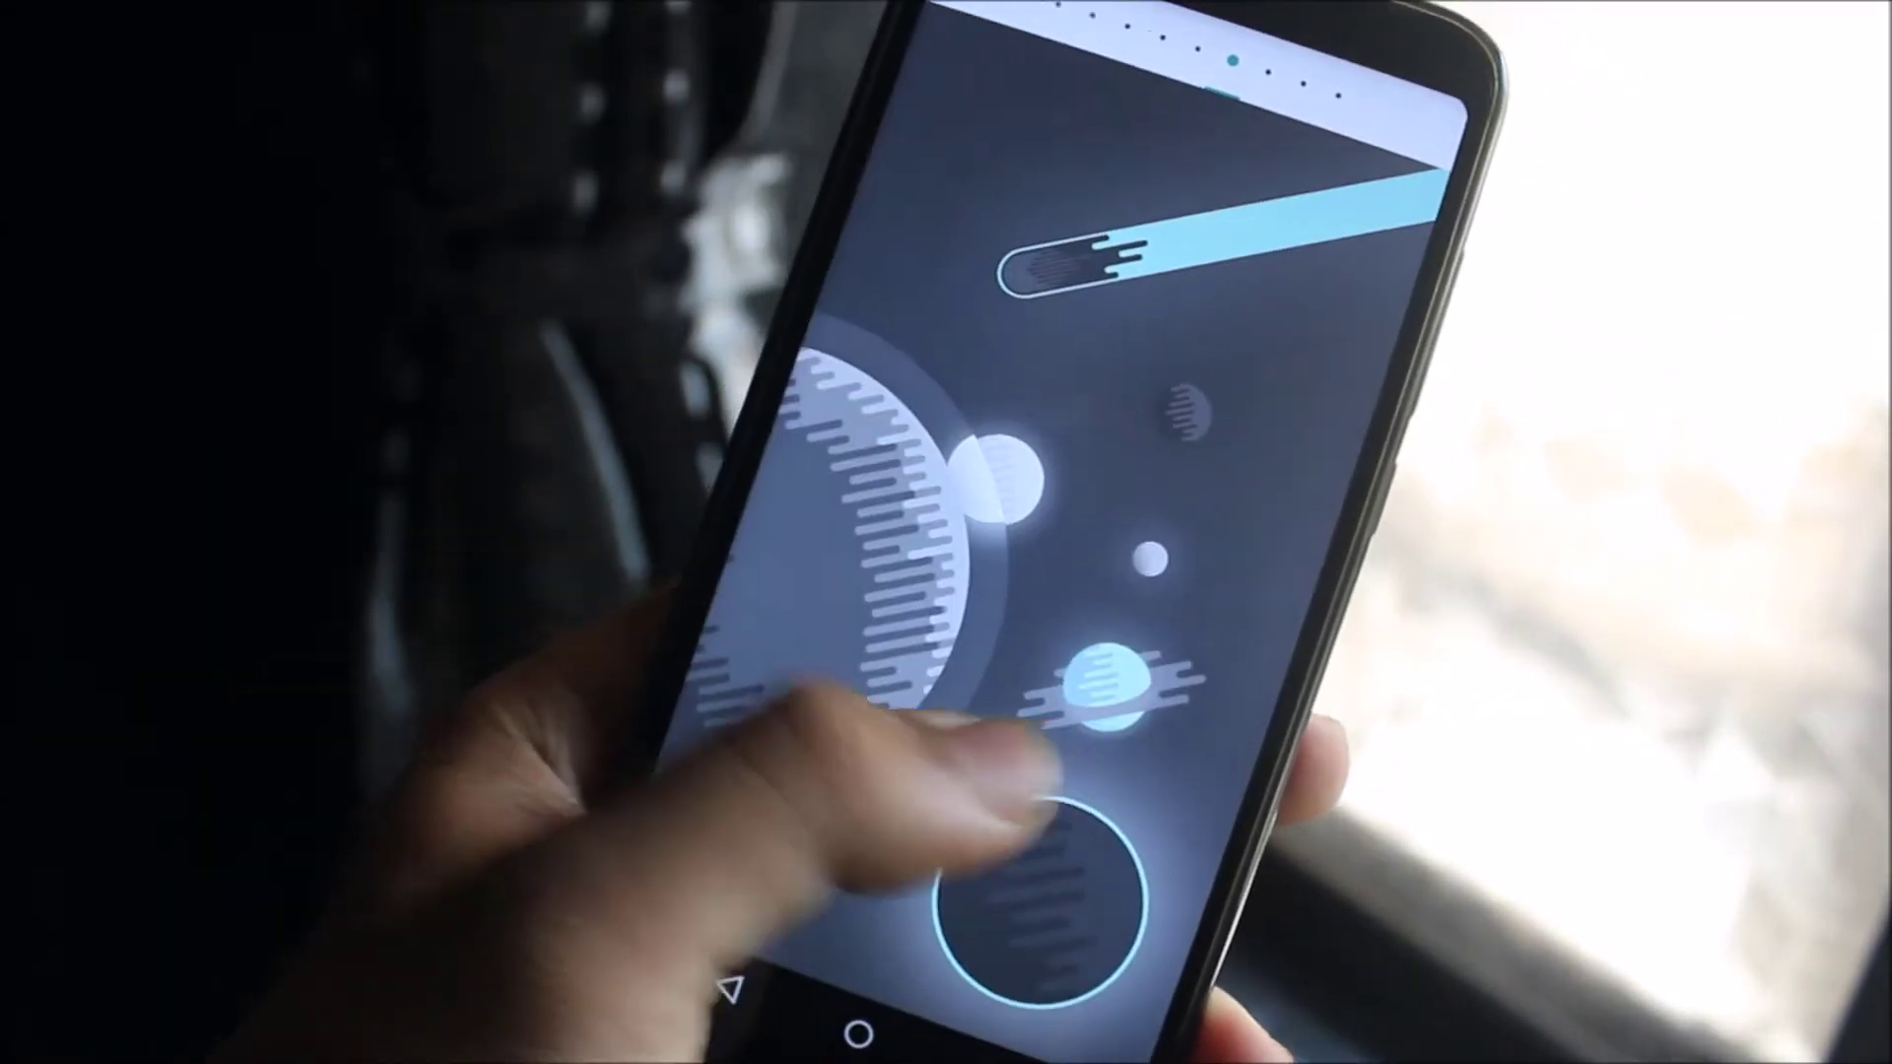
pyautogui.moveTo(1064, 651); pyautogui.dragTo(740, 650)
# - Reopen the wallpaper picker and browse the blue planet, comet and remaining designs
pyautogui.click(918, 828)
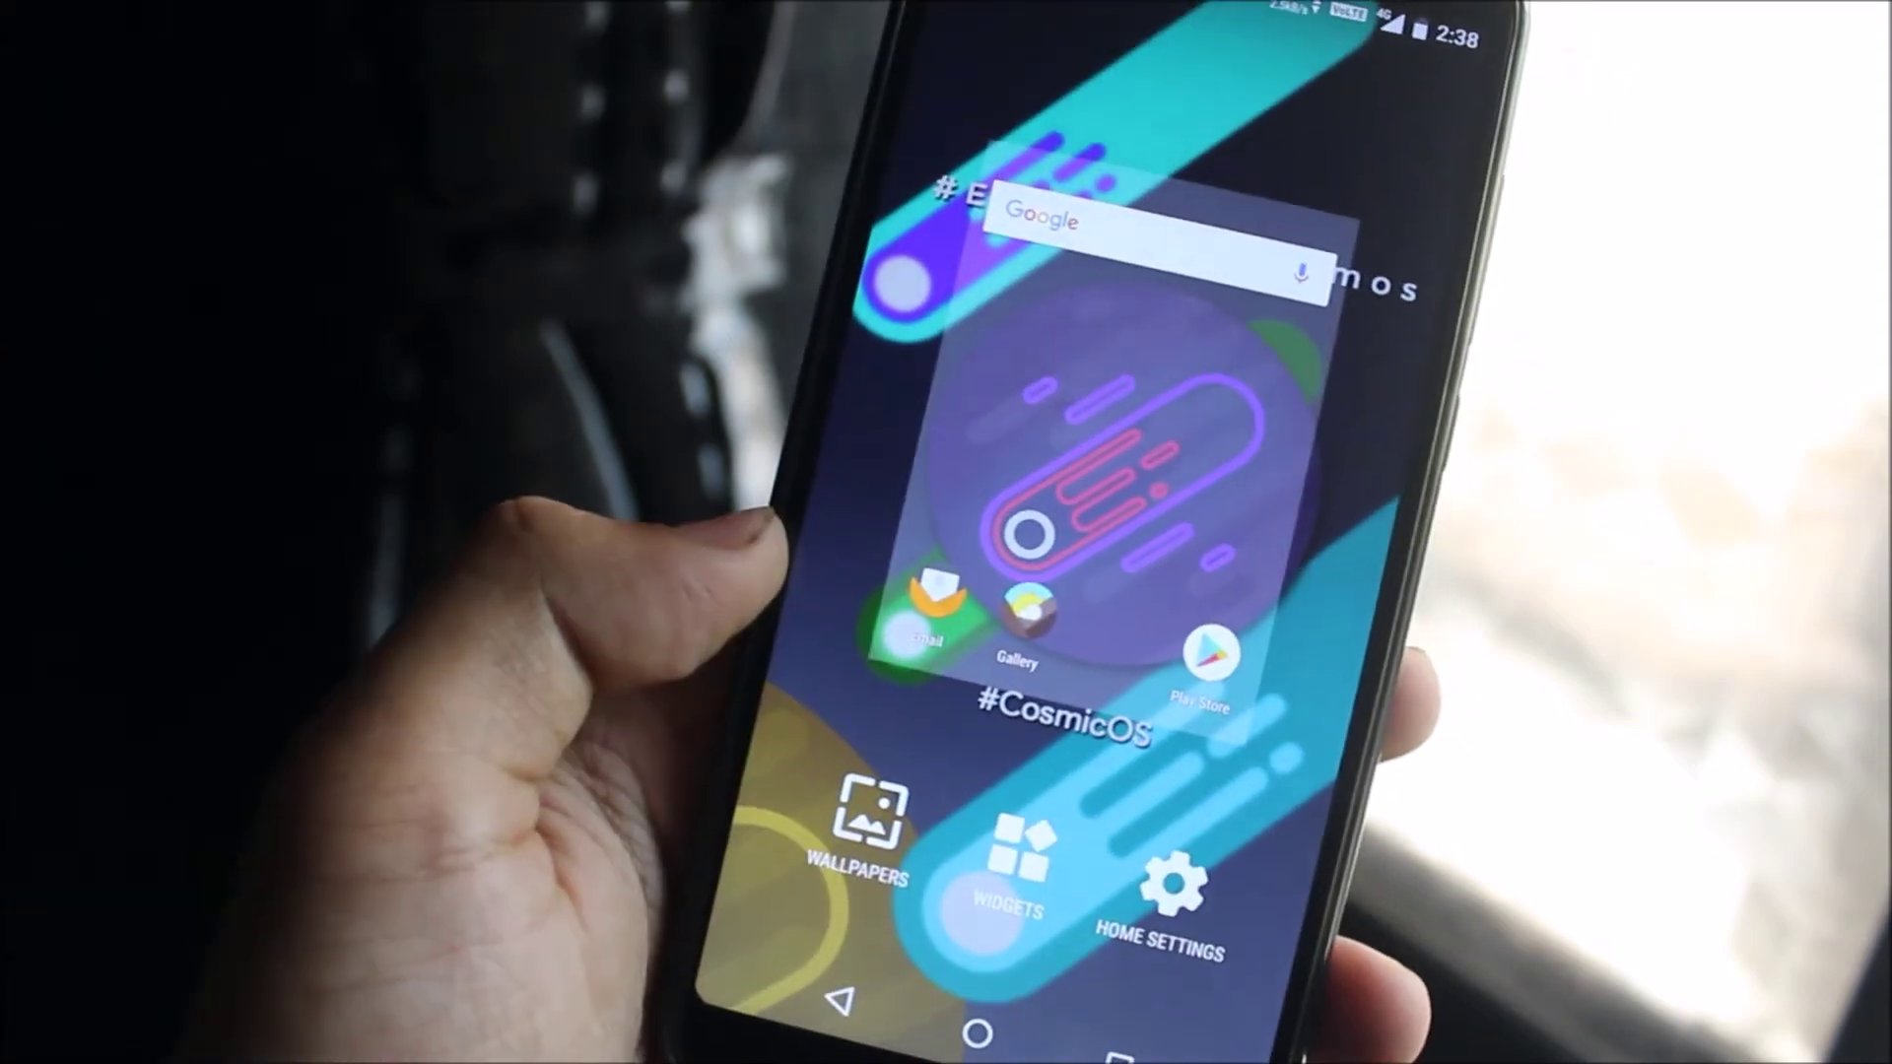
pyautogui.click(867, 815)
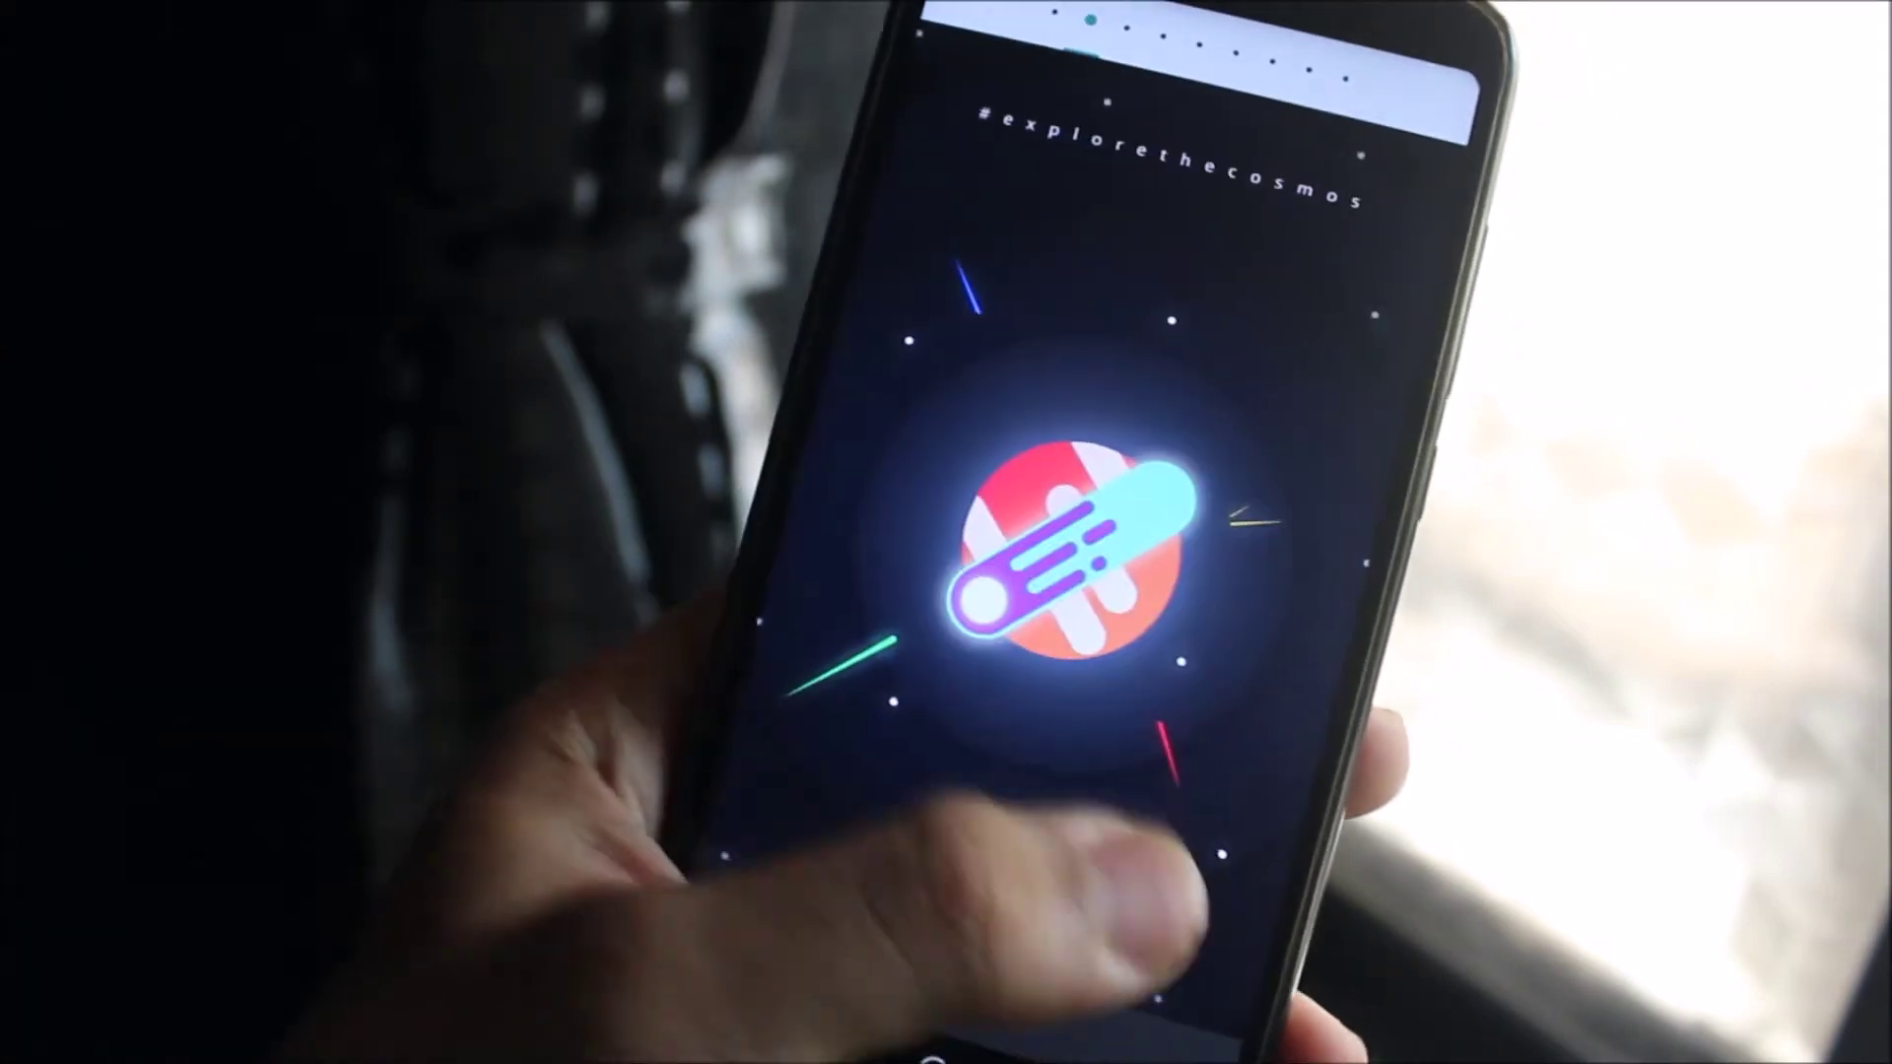
pyautogui.moveTo(1123, 829); pyautogui.dragTo(828, 828)
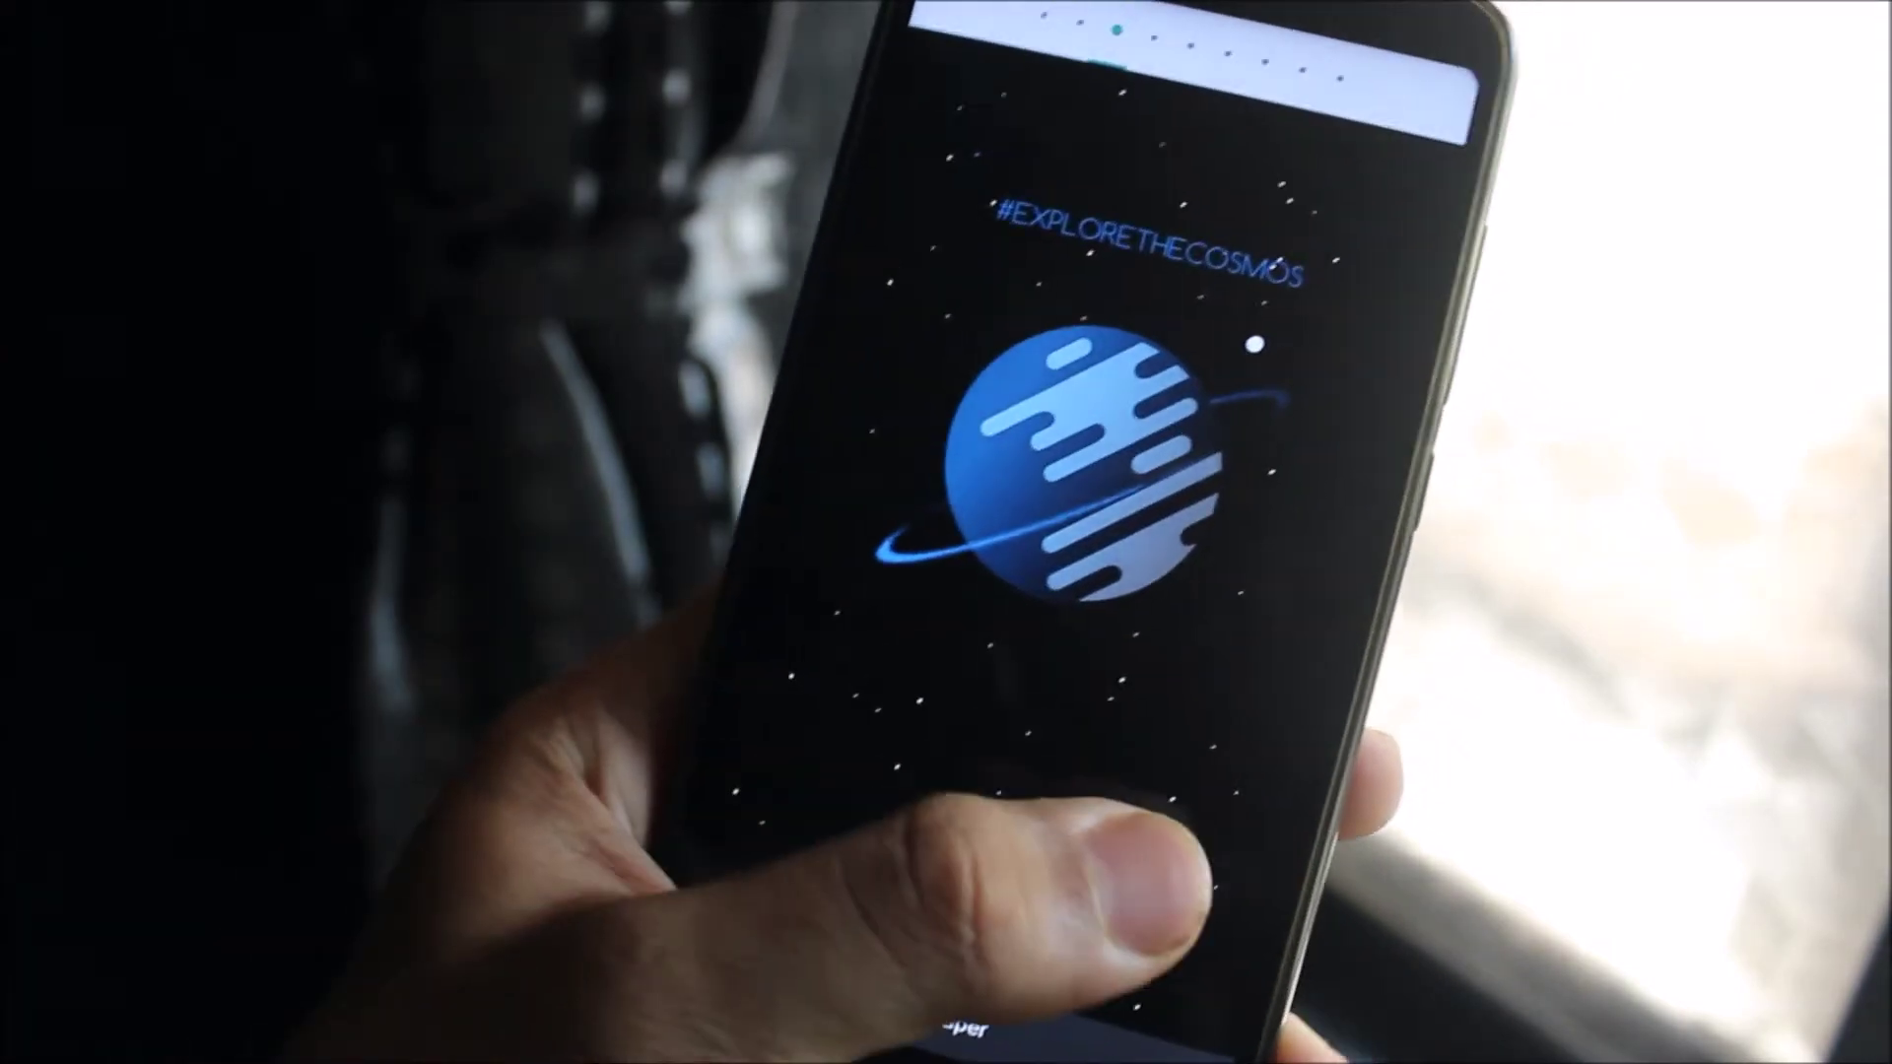
pyautogui.moveTo(1123, 829); pyautogui.dragTo(828, 828)
pyautogui.moveTo(1123, 710); pyautogui.dragTo(829, 710)
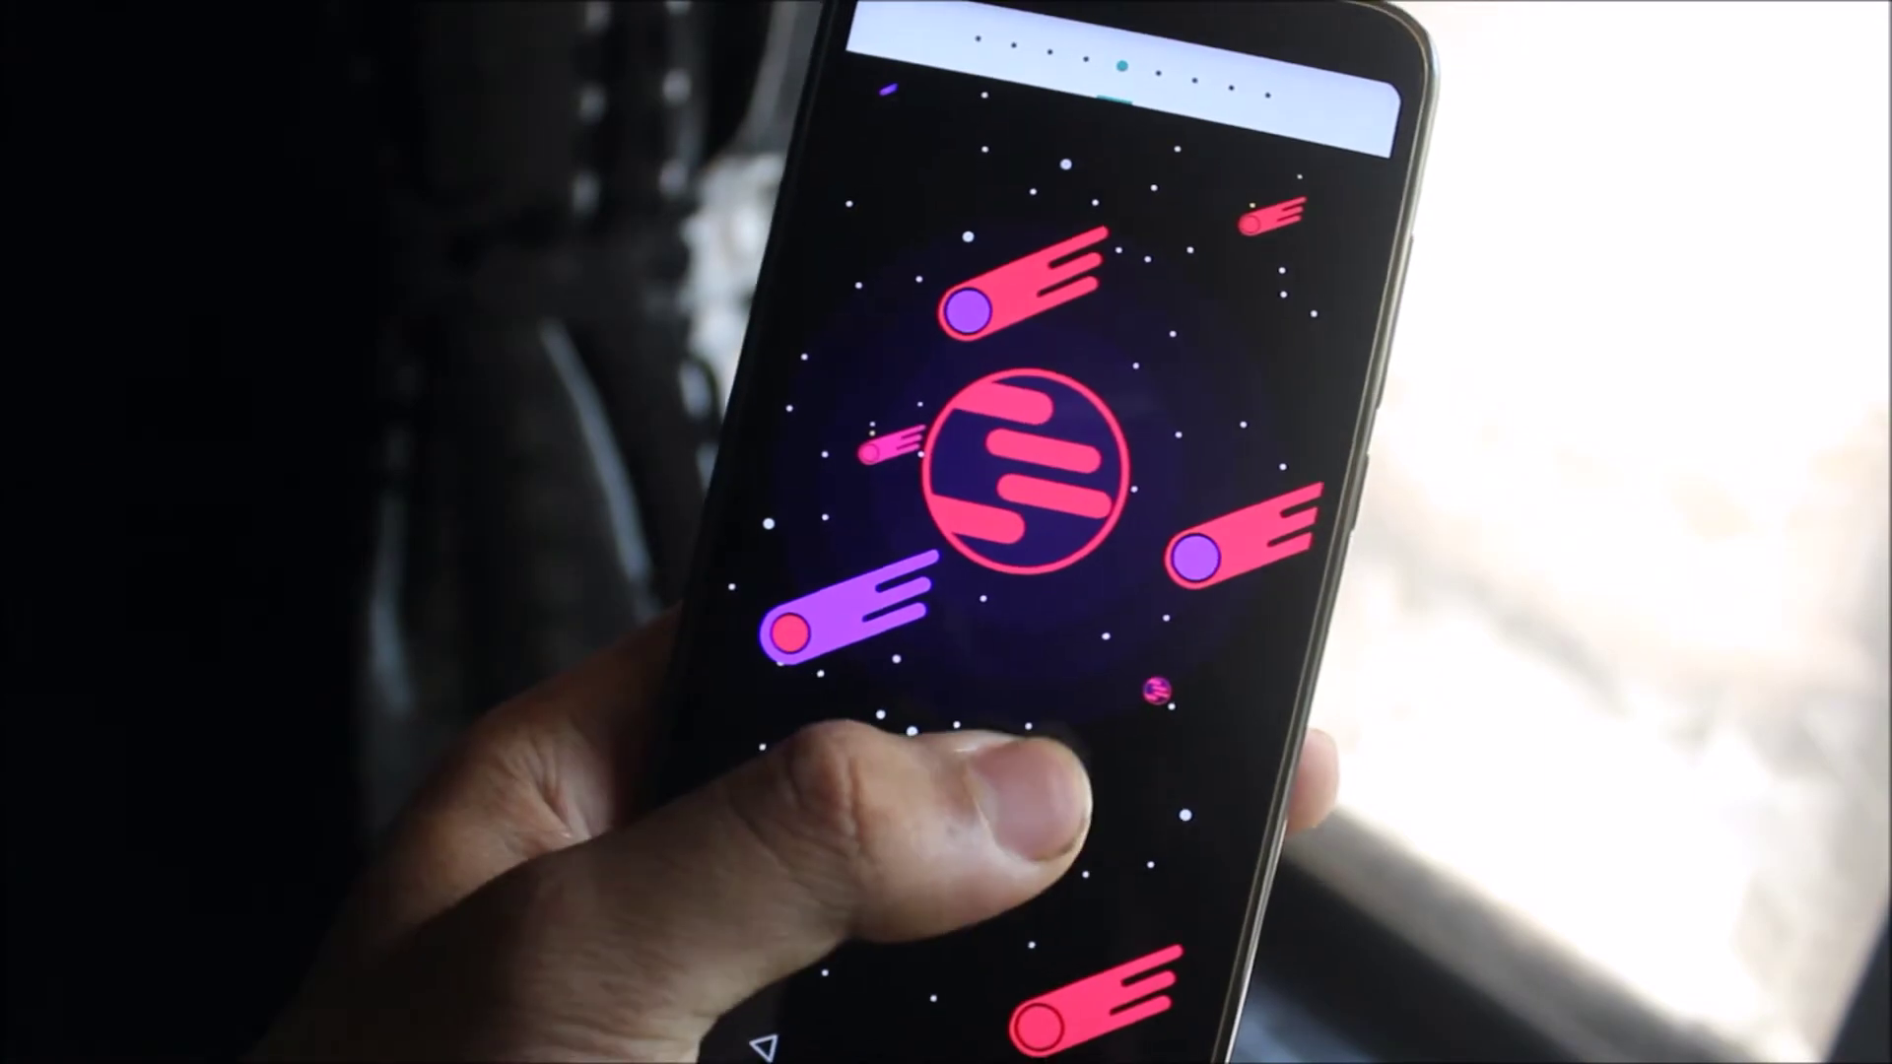
pyautogui.moveTo(1123, 799); pyautogui.dragTo(829, 798)
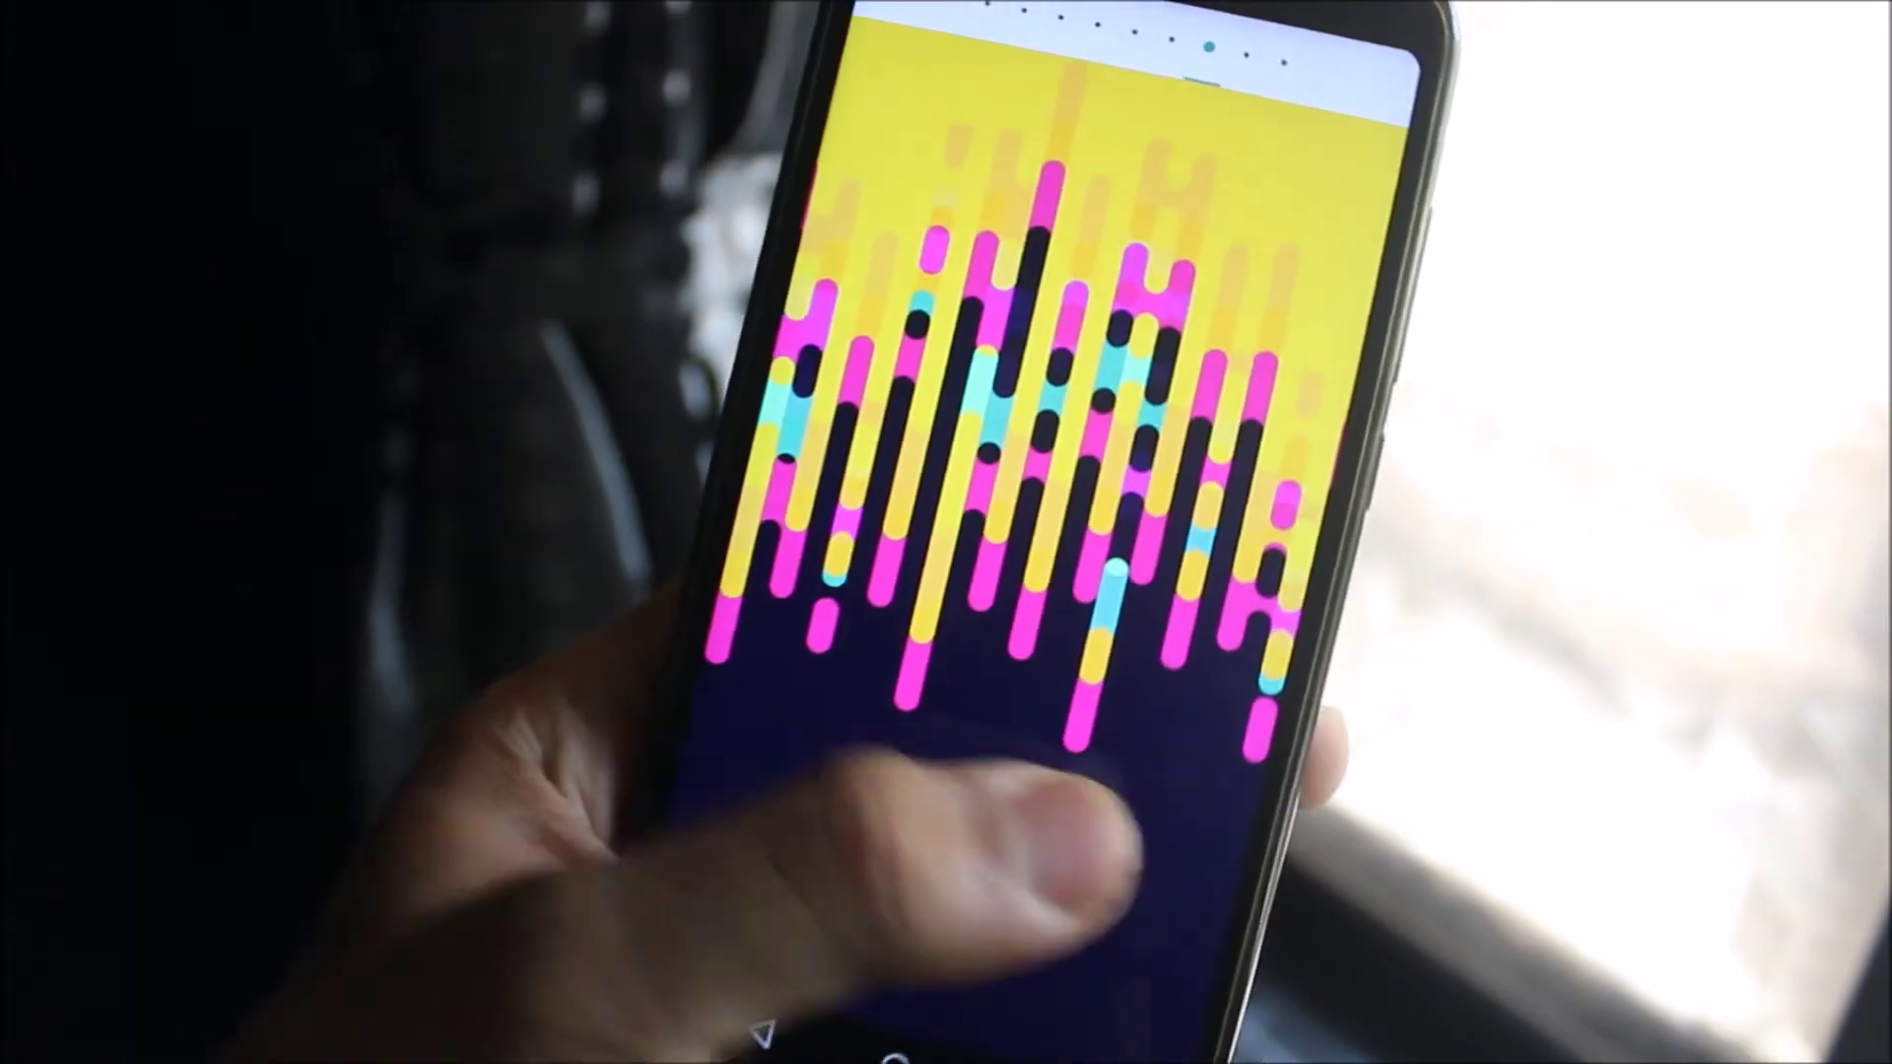
pyautogui.moveTo(1124, 798); pyautogui.dragTo(827, 798)
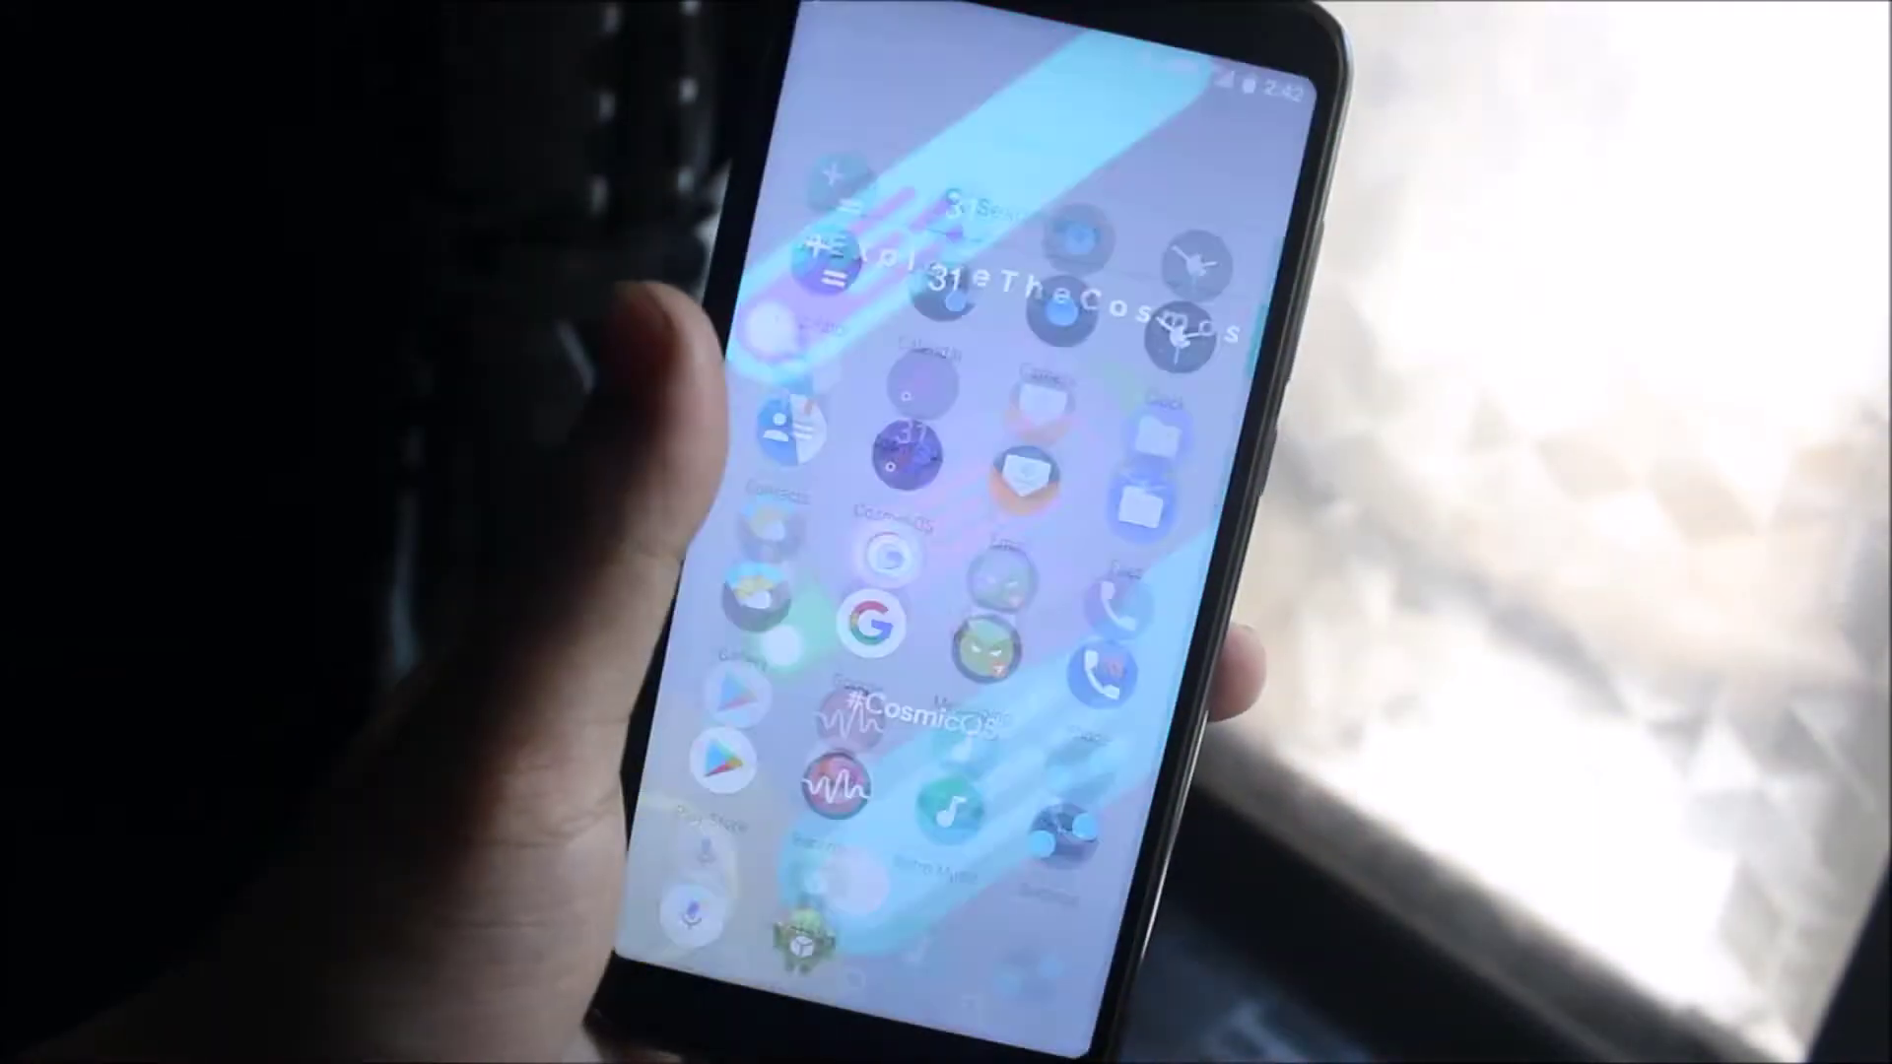
# - Close the app drawer, briefly open Settings, return home, then pull down quick settings
pyautogui.moveTo(783, 473); pyautogui.dragTo(887, 917)
pyautogui.click(976, 740)
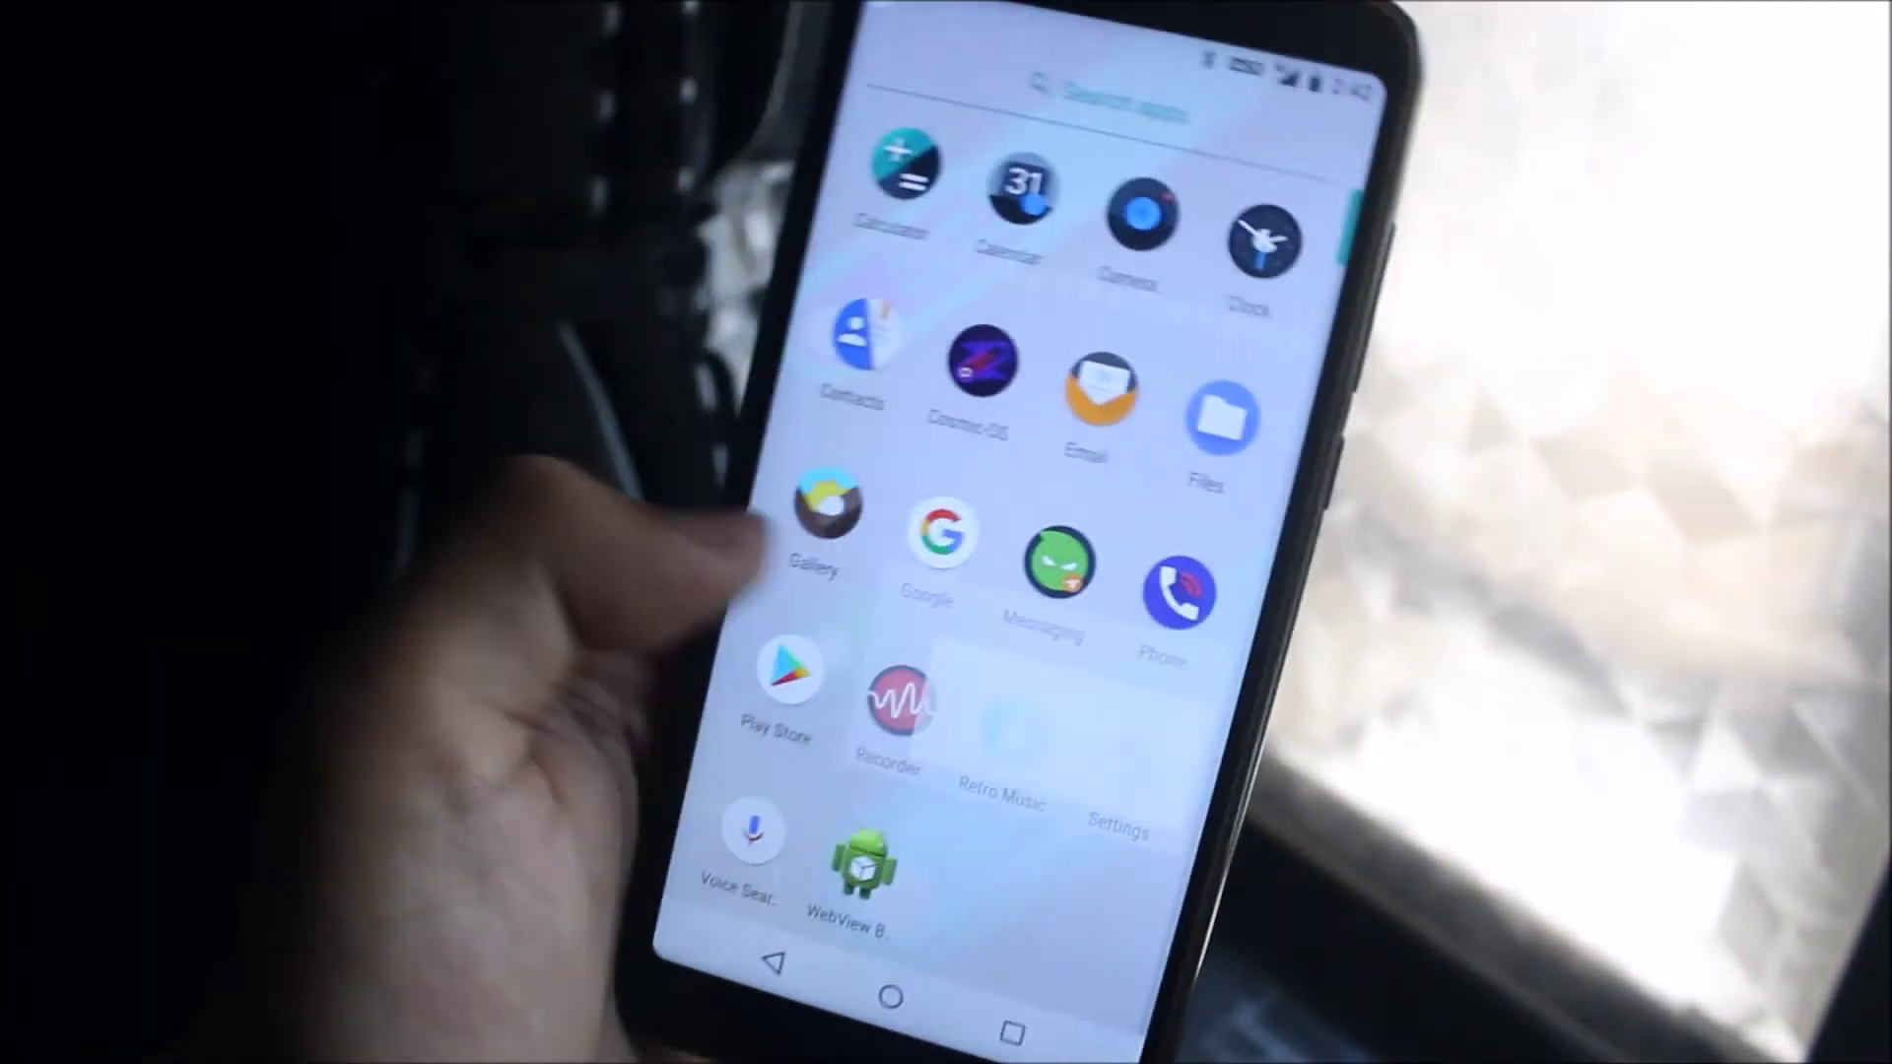
pyautogui.click(925, 948)
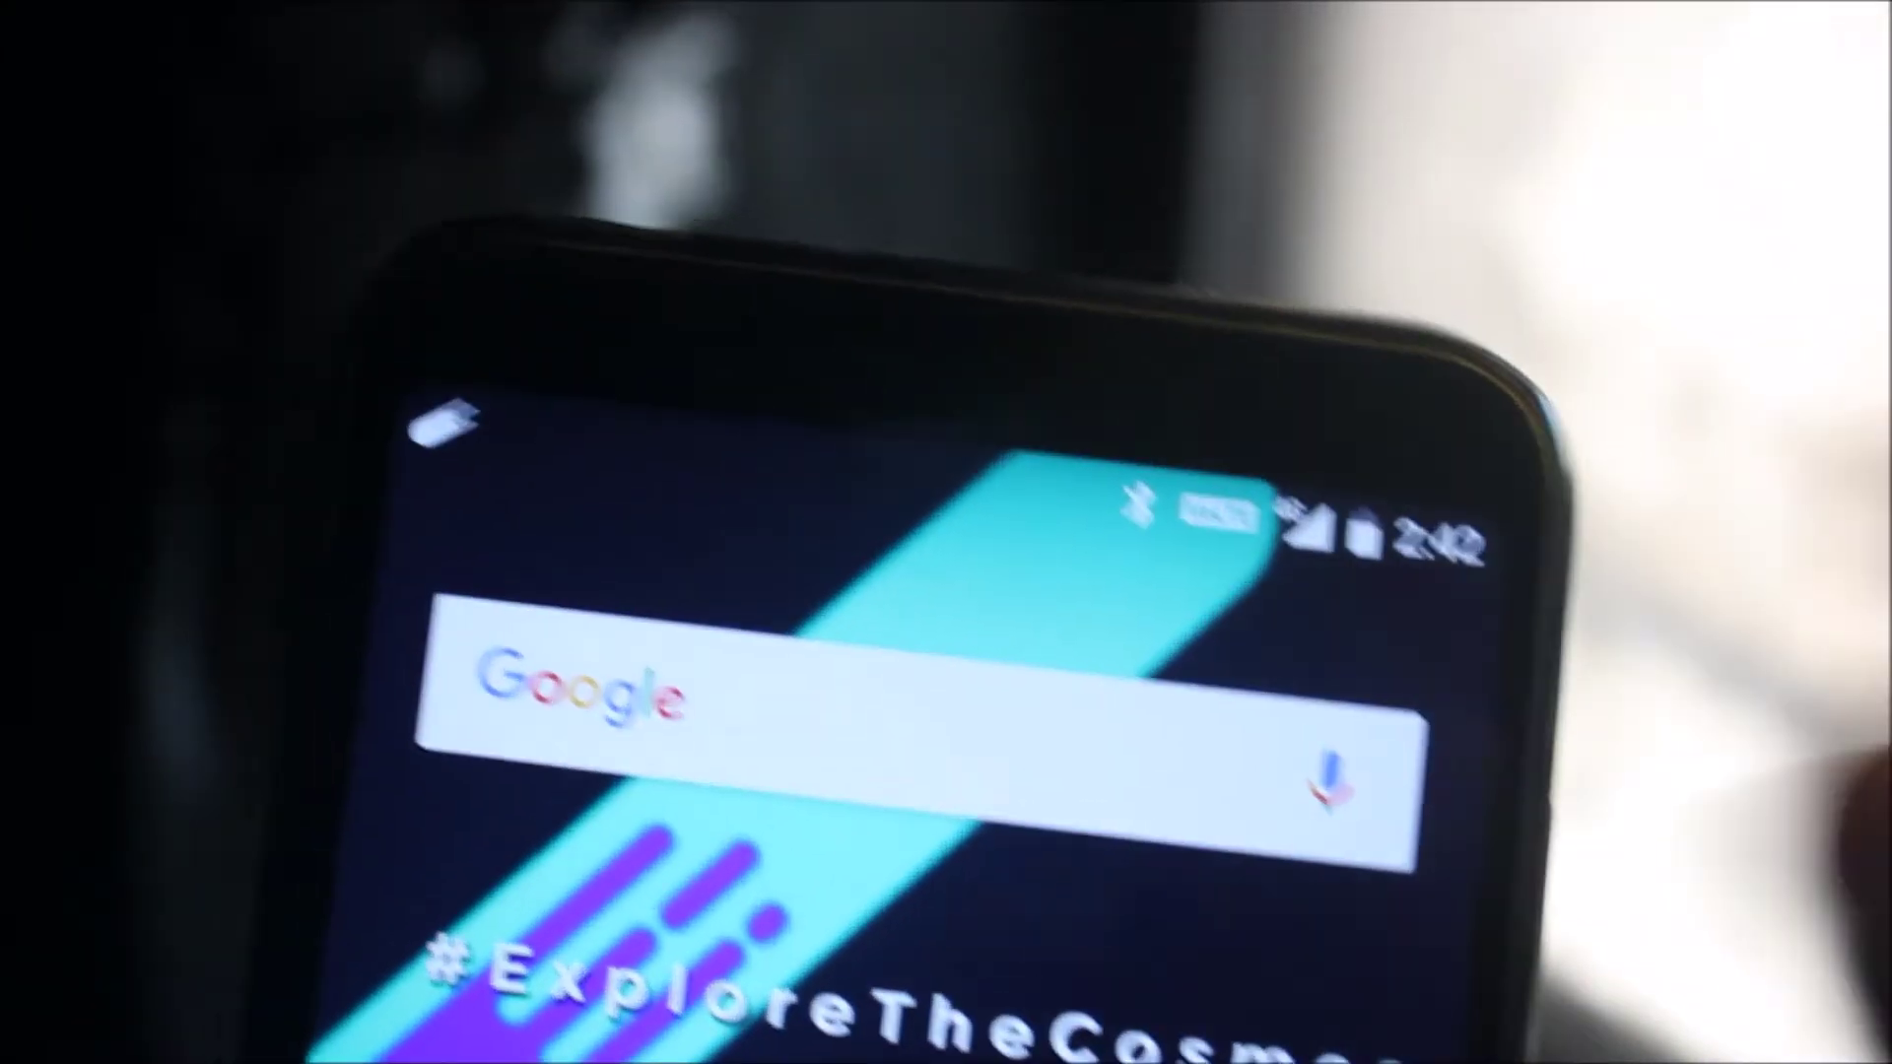
pyautogui.moveTo(1537, 444); pyautogui.dragTo(1538, 502)
pyautogui.moveTo(887, 414); pyautogui.dragTo(799, 636)
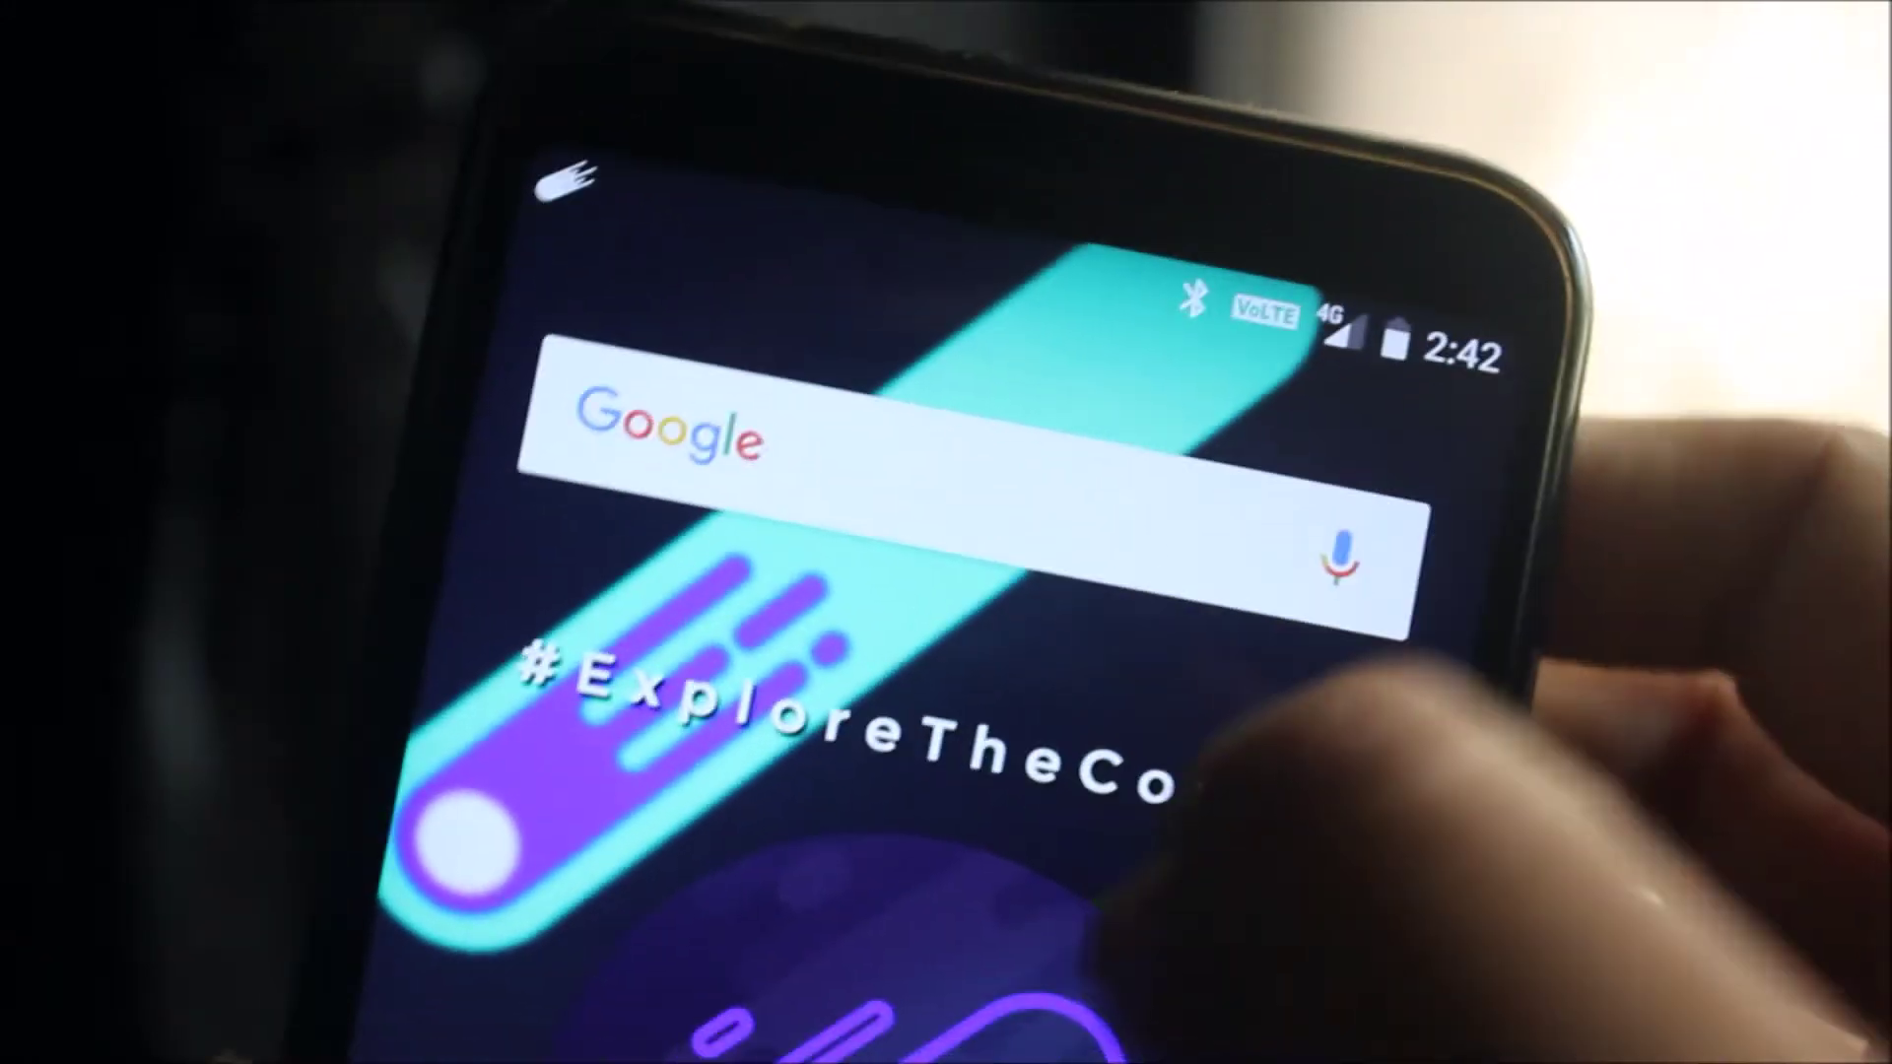
# - Turn on Wi-Fi from quick settings, join a nearby network, and close the panel
pyautogui.moveTo(1034, 325); pyautogui.dragTo(1330, 770)
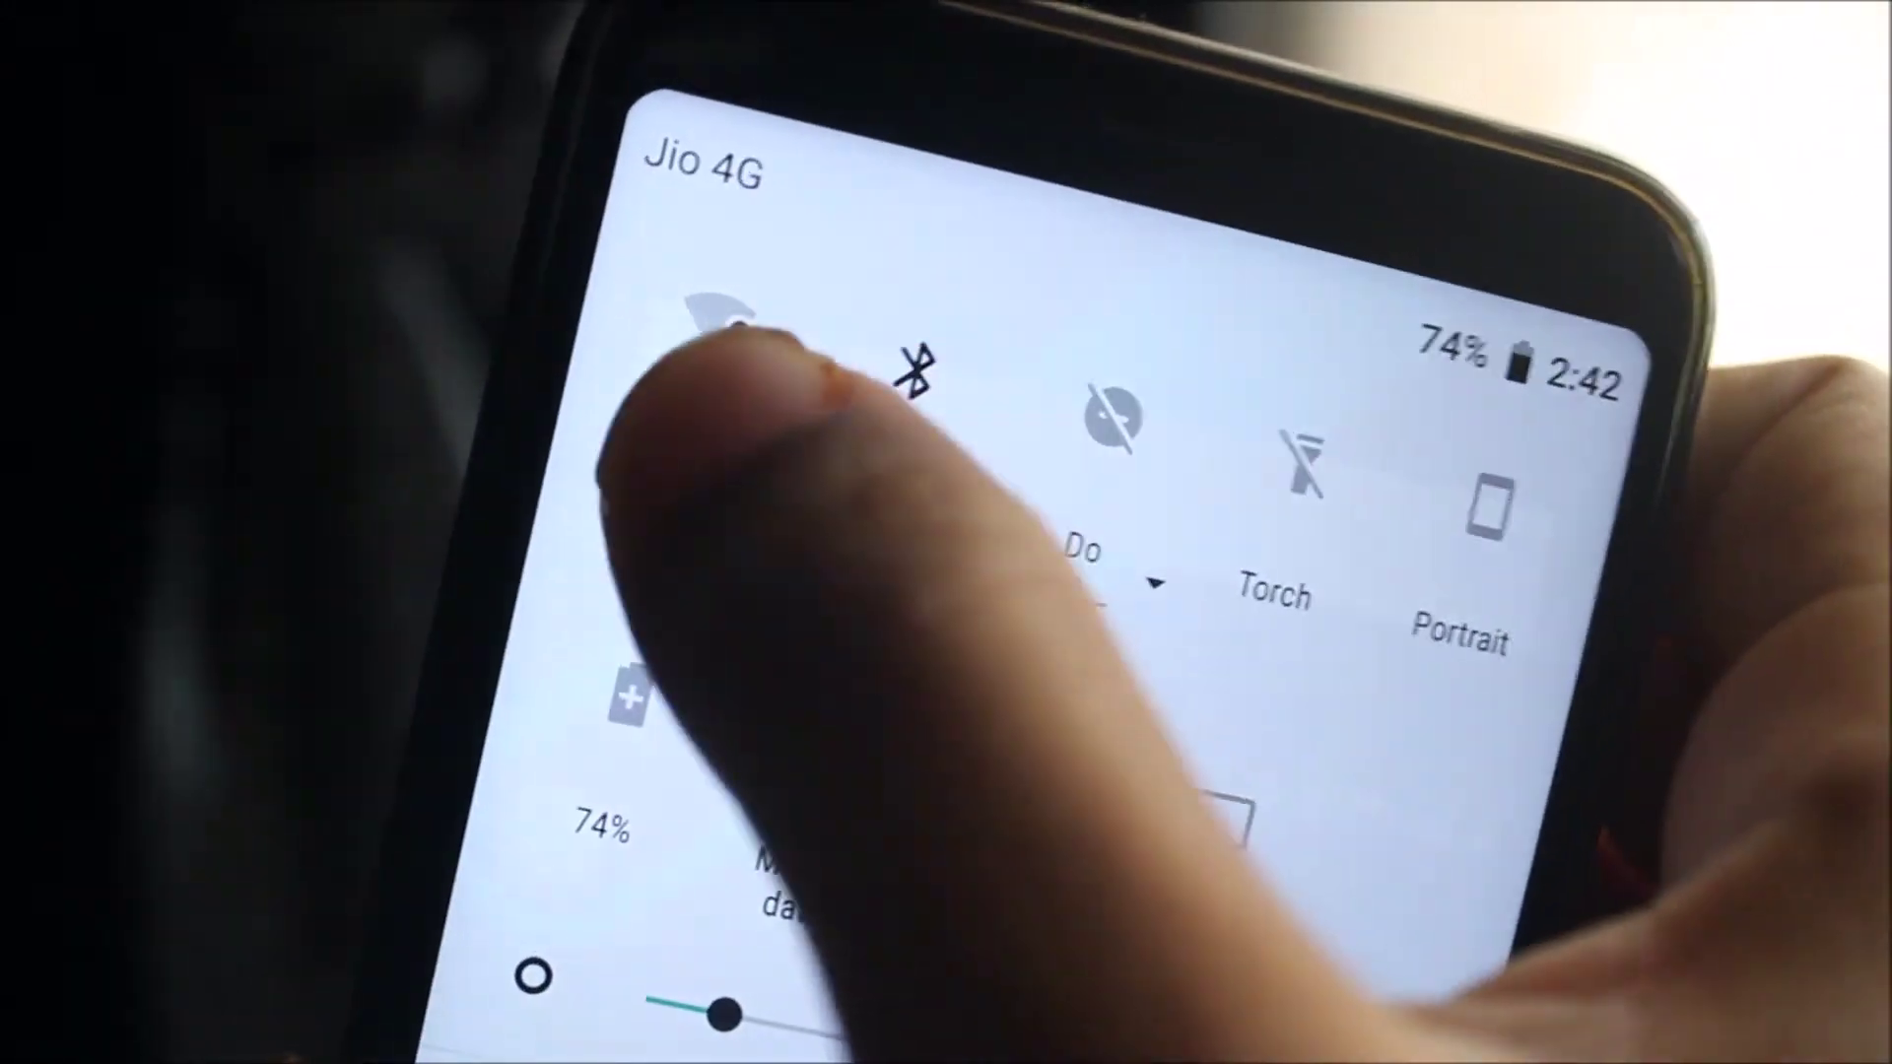
pyautogui.click(725, 325)
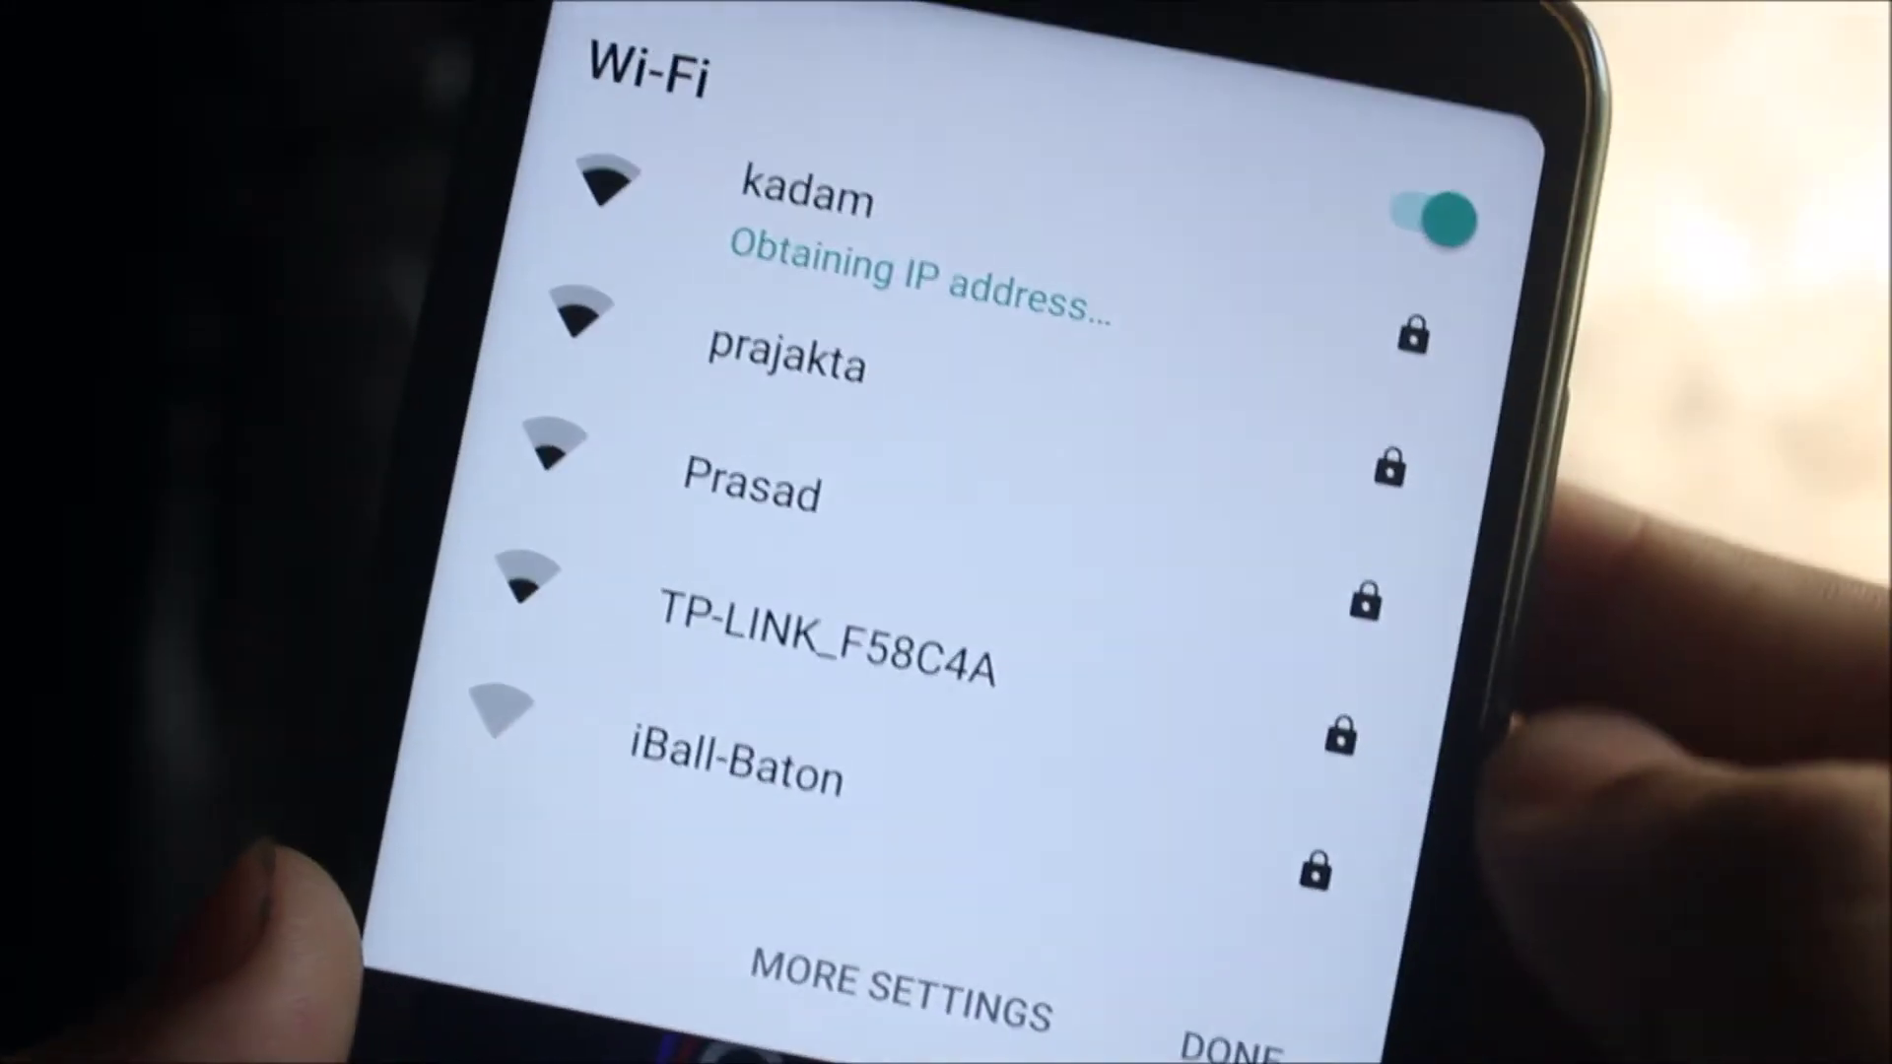
pyautogui.click(1228, 1043)
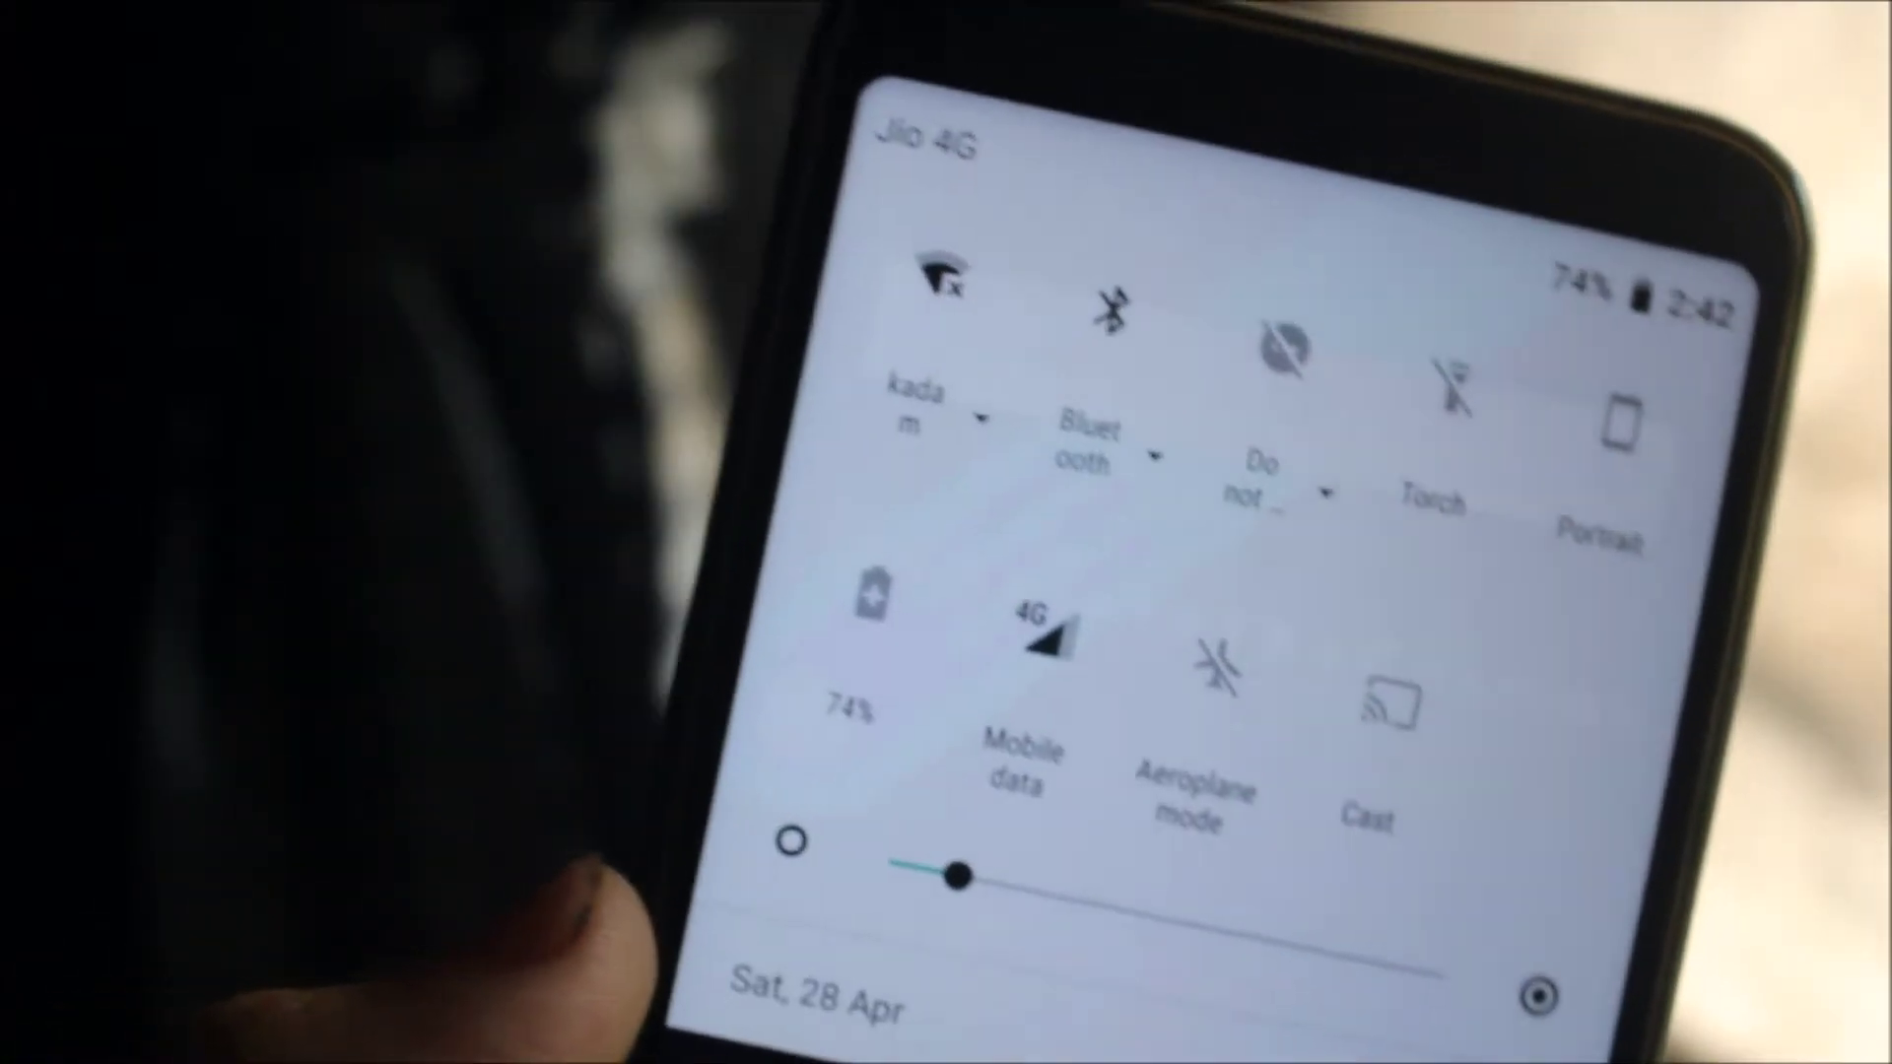
pyautogui.moveTo(1182, 961); pyautogui.dragTo(1182, 223)
pyautogui.moveTo(1034, 961)
pyautogui.mouseDown()
pyautogui.moveTo(1036, 297)
pyautogui.moveTo(1035, 961)
pyautogui.mouseUp()
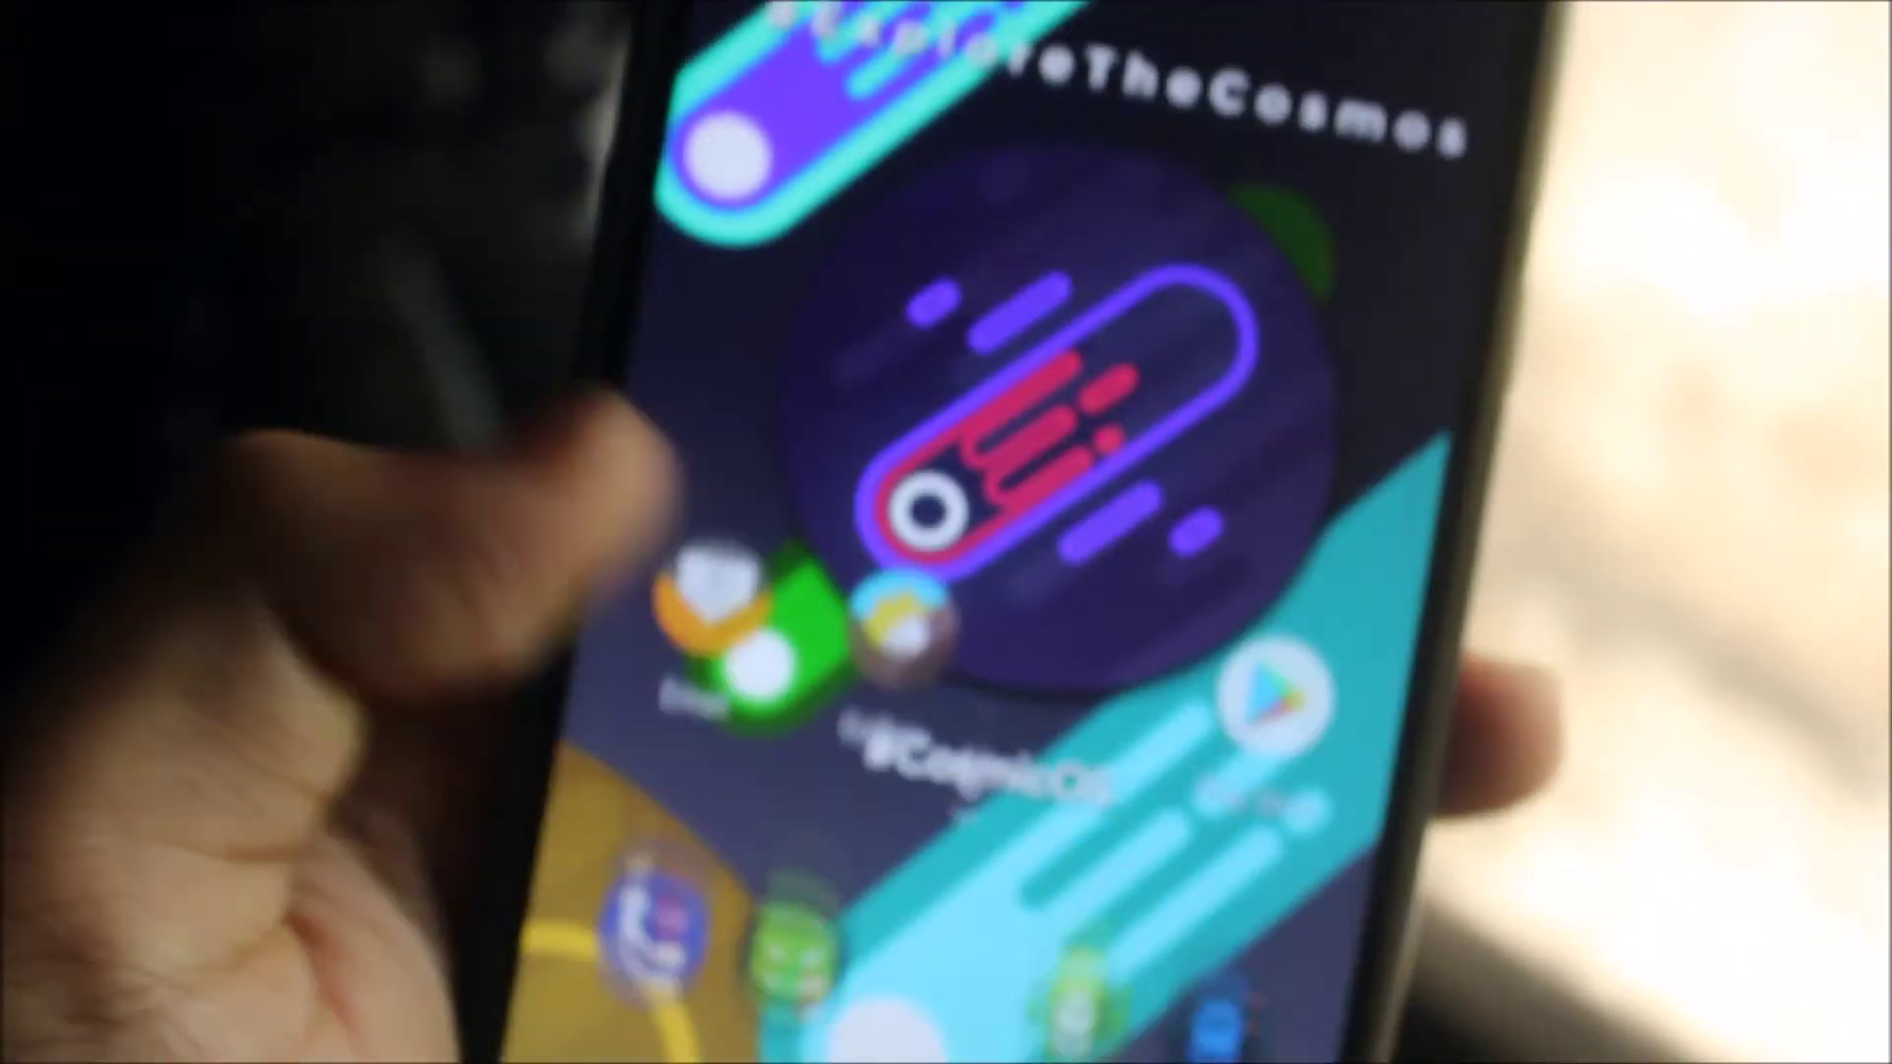